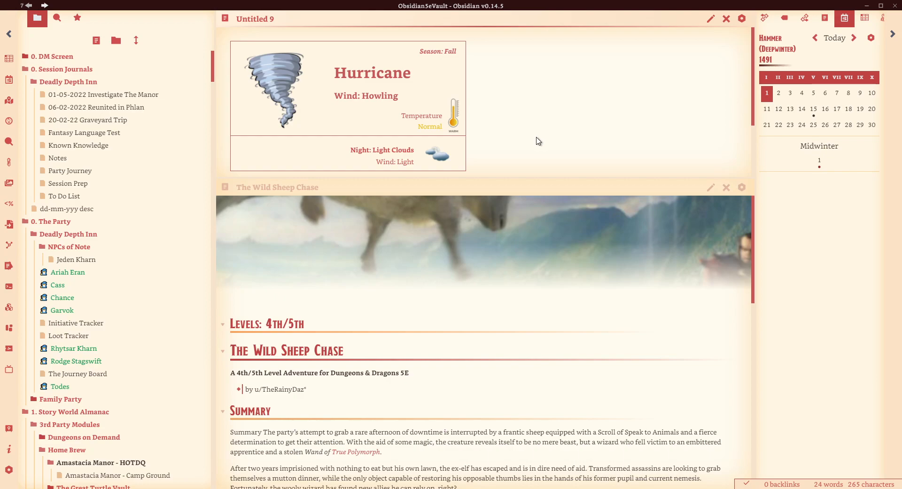
Create a note from Weather Template with Vertical Layout and season Summer, show it in reading view, and make its pane taller.
{"action": "key", "text": "alt+e"}
{"action": "type", "text": "ew"}
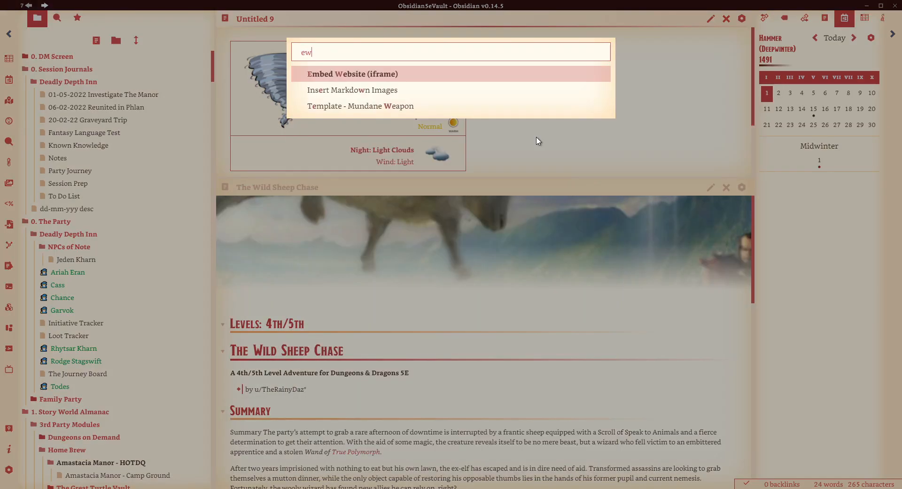
{"action": "key", "text": "BackSpace"}
{"action": "key", "text": "BackSpace"}
{"action": "type", "text": "weath"}
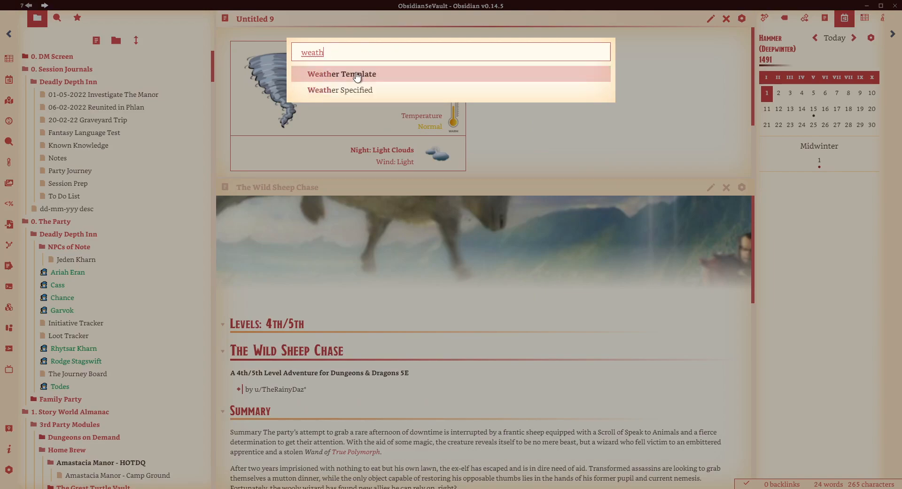
{"action": "left_click", "coordinate": [328, 83]}
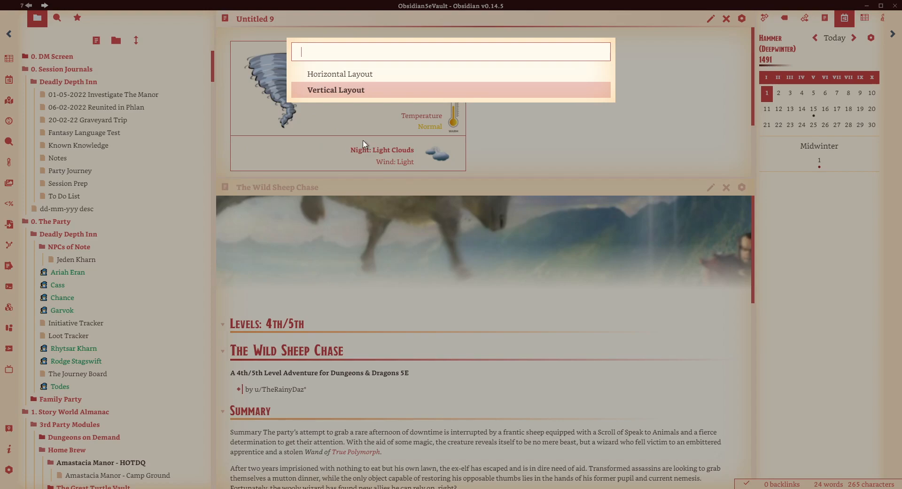
{"action": "left_click", "coordinate": [333, 92]}
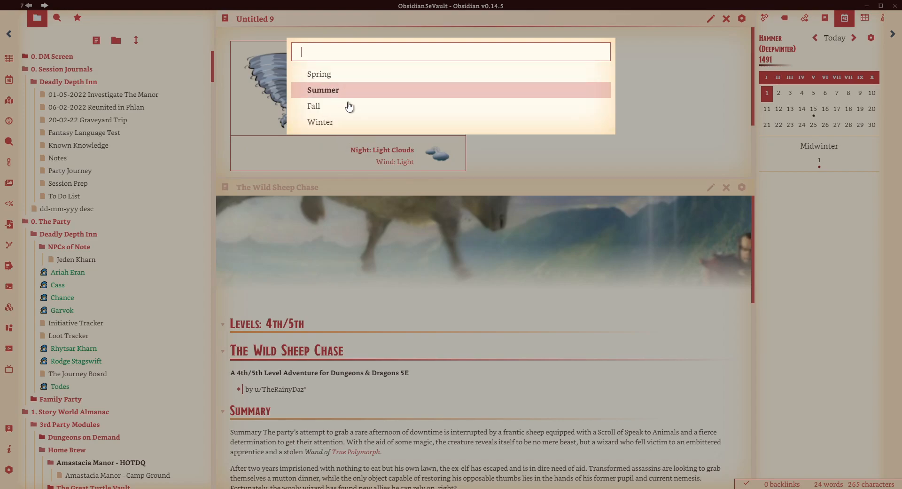
{"action": "left_click", "coordinate": [320, 91]}
{"action": "left_click", "coordinate": [711, 18]}
{"action": "left_click_drag", "start_coordinate": [458, 177], "coordinate": [453, 243]}
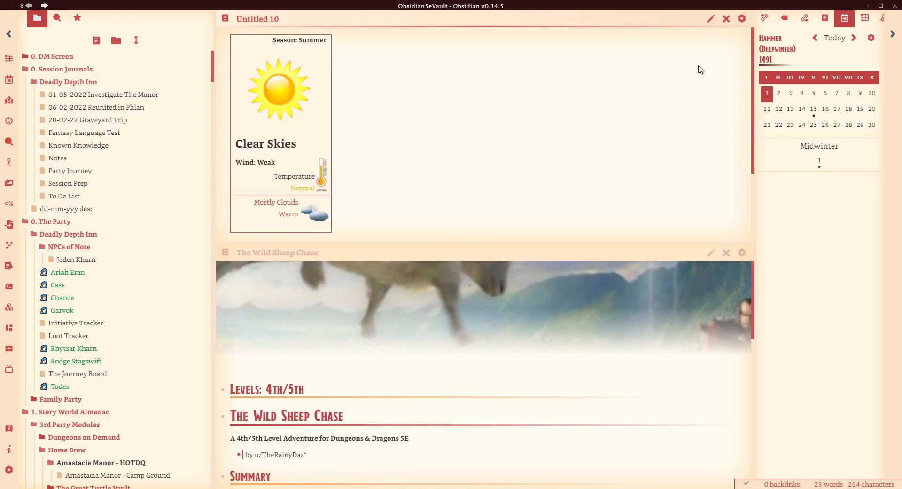
Create another note from Weather Template with Horizontal Layout and season Winter, and show it in reading view.
{"action": "key", "text": "alt+e"}
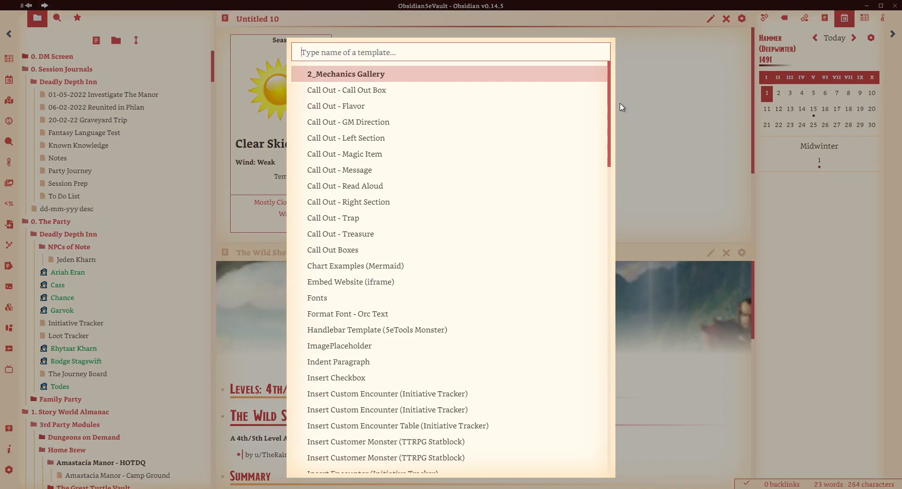
{"action": "type", "text": "weather"}
{"action": "key", "text": "Return"}
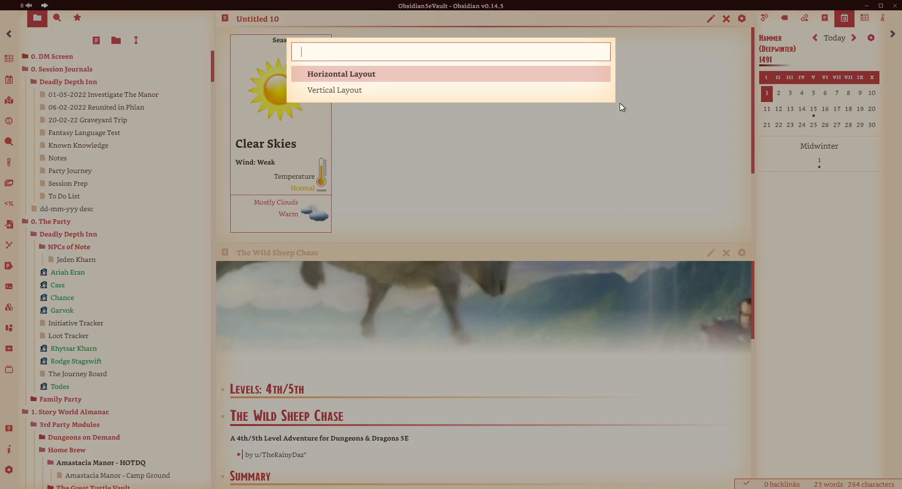
{"action": "key", "text": "Down"}
{"action": "left_click", "coordinate": [336, 74]}
{"action": "left_click", "coordinate": [322, 122]}
{"action": "key", "text": "ctrl+e"}
{"action": "left_click", "coordinate": [712, 19]}
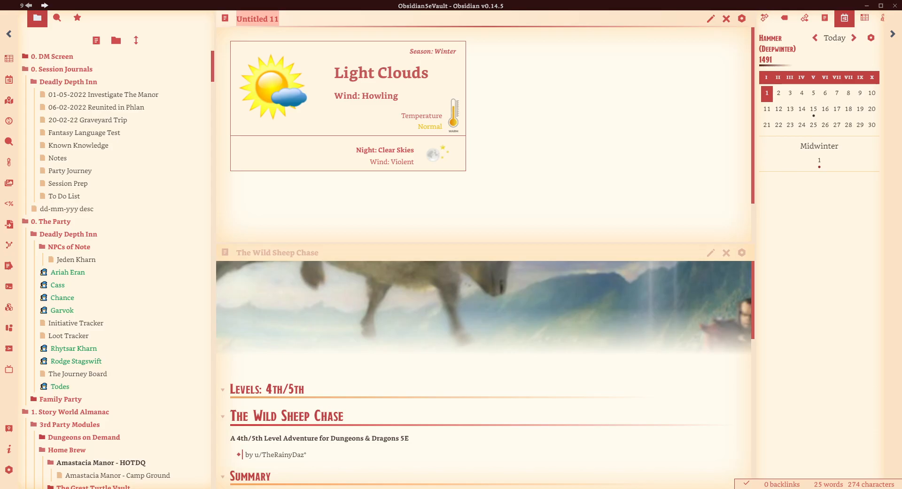
Switch to Chrome and download the Syrkres/templates GitHub repository as a ZIP.
{"action": "key", "text": "alt+Tab"}
{"action": "key", "text": "ctrl+l"}
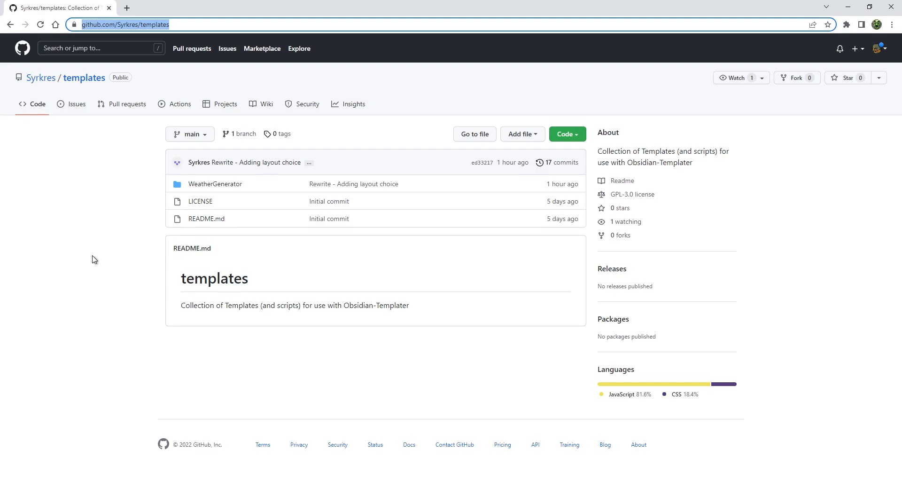
{"action": "left_click", "coordinate": [574, 138]}
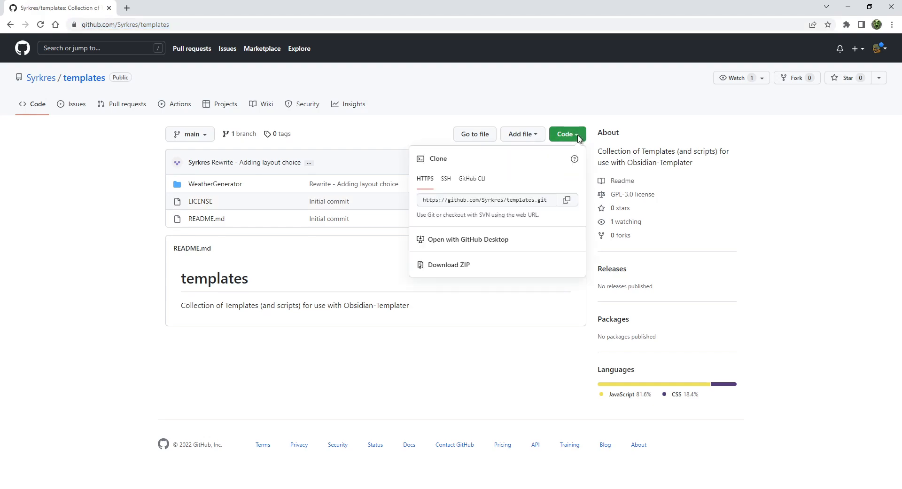
{"action": "left_click", "coordinate": [449, 267]}
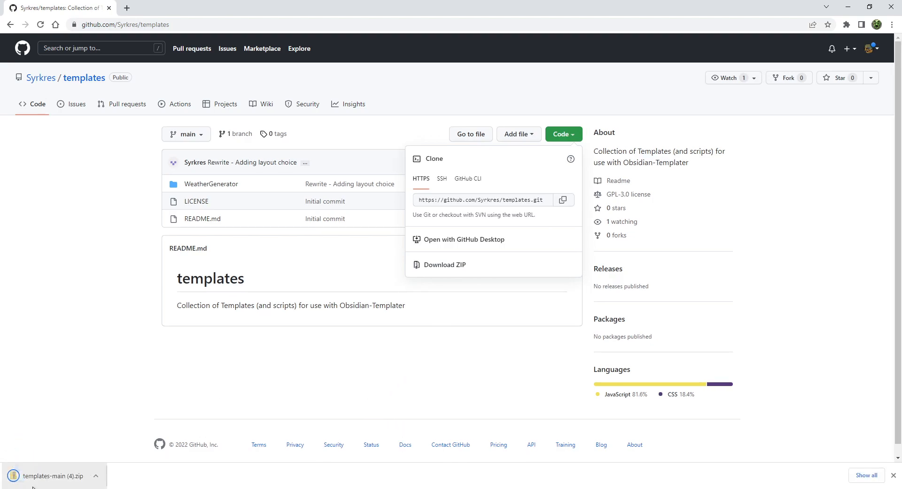
{"action": "left_click", "coordinate": [381, 405]}
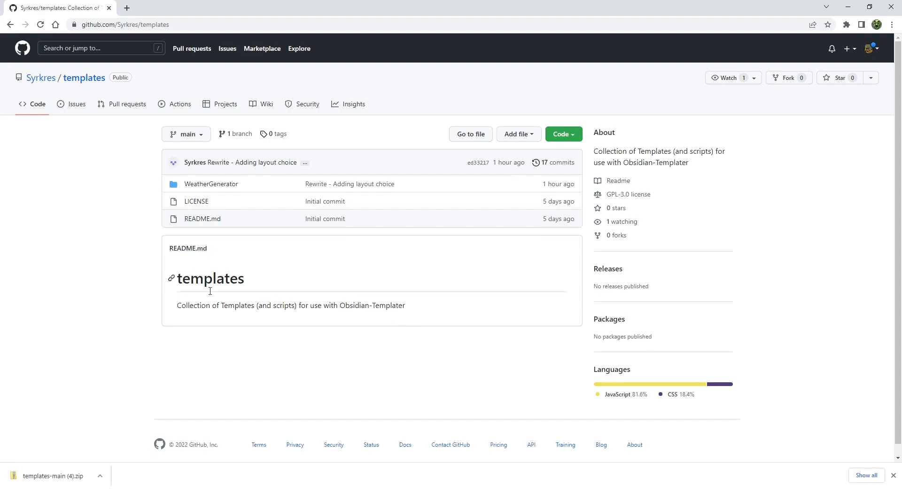
Open the WeatherGenerator folder in the repository and read its README, including the description and the required plugin.
{"action": "left_click", "coordinate": [214, 187]}
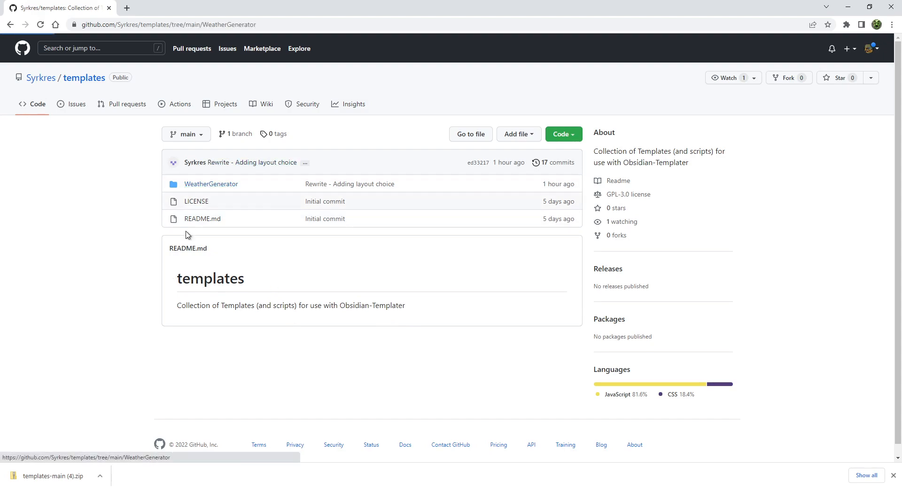
{"action": "scroll", "coordinate": [118, 334], "scroll_direction": "down", "scroll_amount": 3}
{"action": "scroll", "coordinate": [165, 316], "scroll_direction": "up", "scroll_amount": 3}
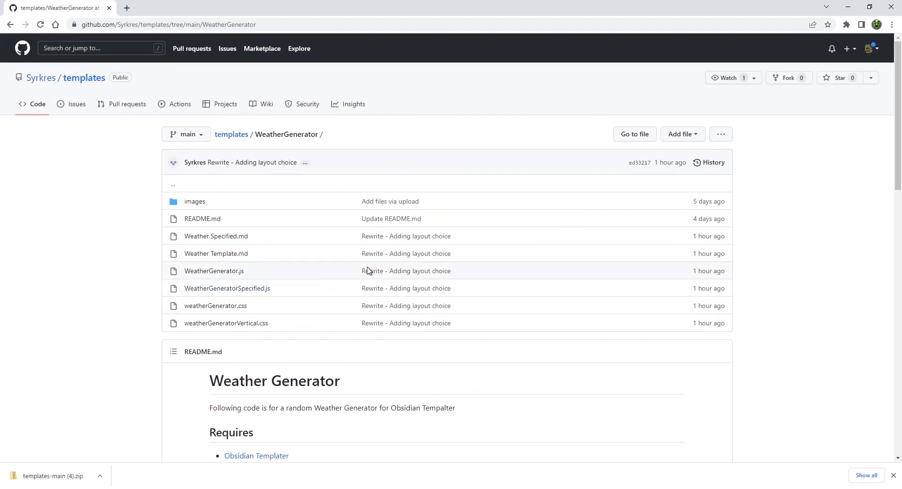
{"action": "scroll", "coordinate": [322, 331], "scroll_direction": "down", "scroll_amount": 5}
{"action": "scroll", "coordinate": [394, 279], "scroll_direction": "down", "scroll_amount": 11}
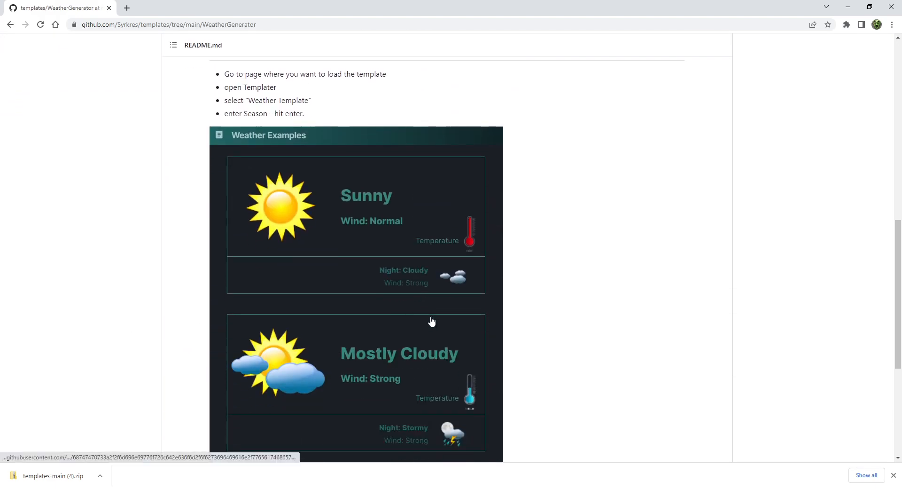
{"action": "scroll", "coordinate": [550, 350], "scroll_direction": "up", "scroll_amount": 3}
{"action": "scroll", "coordinate": [562, 346], "scroll_direction": "up", "scroll_amount": 7}
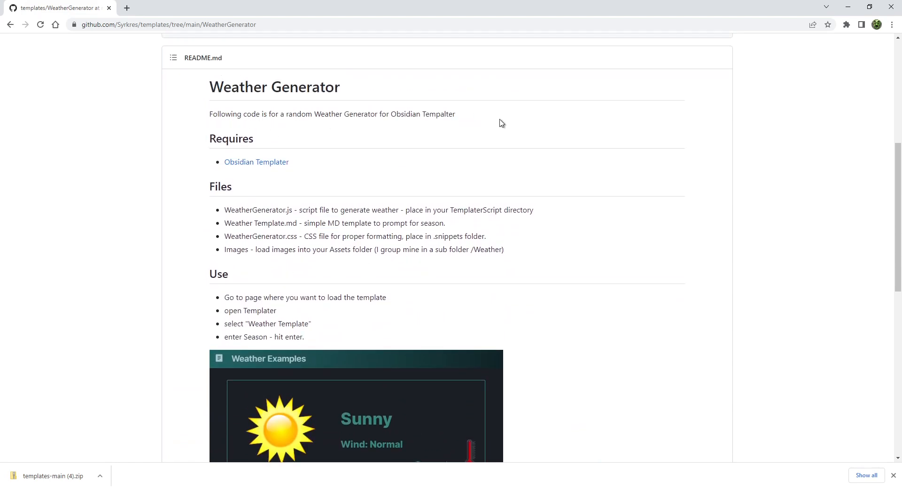
{"action": "left_click_drag", "start_coordinate": [502, 123], "coordinate": [217, 115]}
{"action": "left_click_drag", "start_coordinate": [299, 163], "coordinate": [224, 162]}
{"action": "left_click", "coordinate": [424, 166]}
Switch to Obsidian, search the community plugins for Templater, and open its plugin page.
{"action": "left_click", "coordinate": [253, 488]}
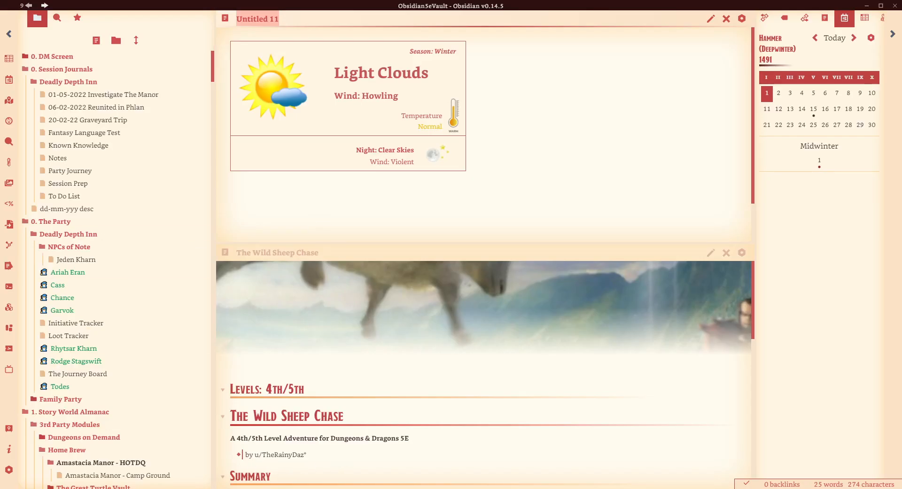
{"action": "left_click", "coordinate": [9, 470]}
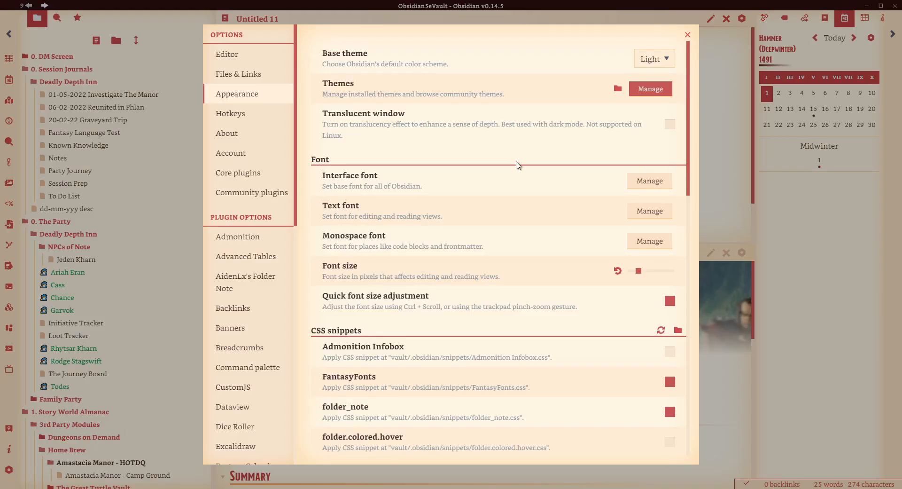
{"action": "left_click", "coordinate": [235, 194]}
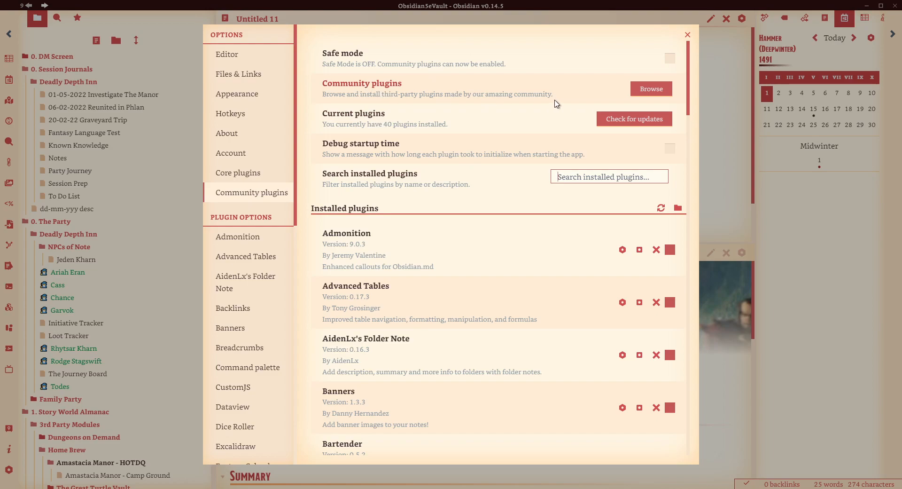
{"action": "left_click", "coordinate": [648, 89]}
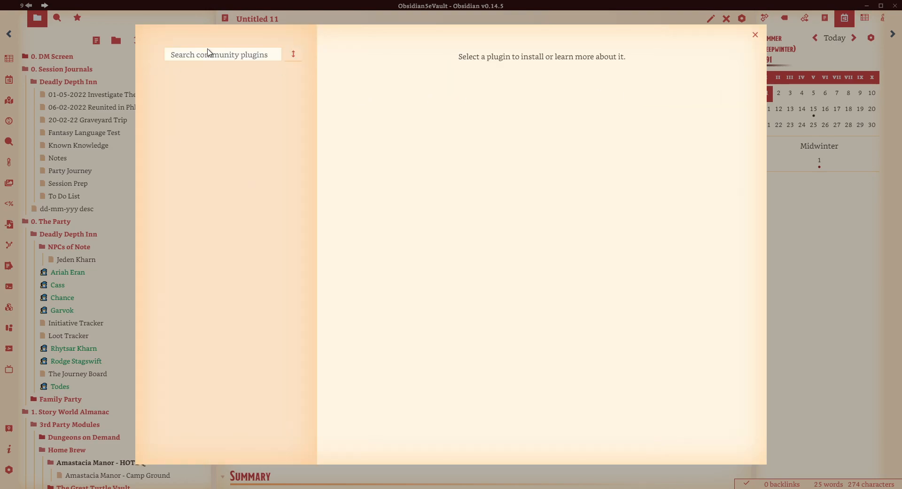
{"action": "type", "text": "Tewmpla"}
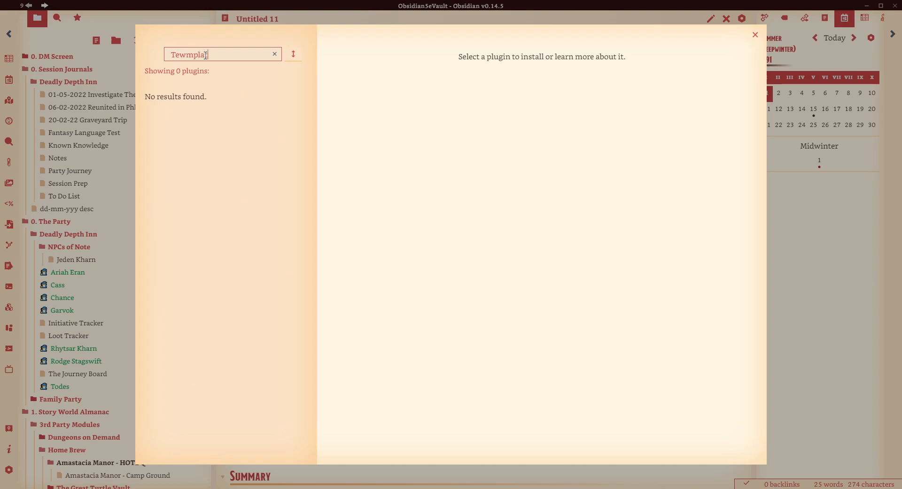
{"action": "key", "text": "ctrl+a"}
{"action": "type", "text": "Templater"}
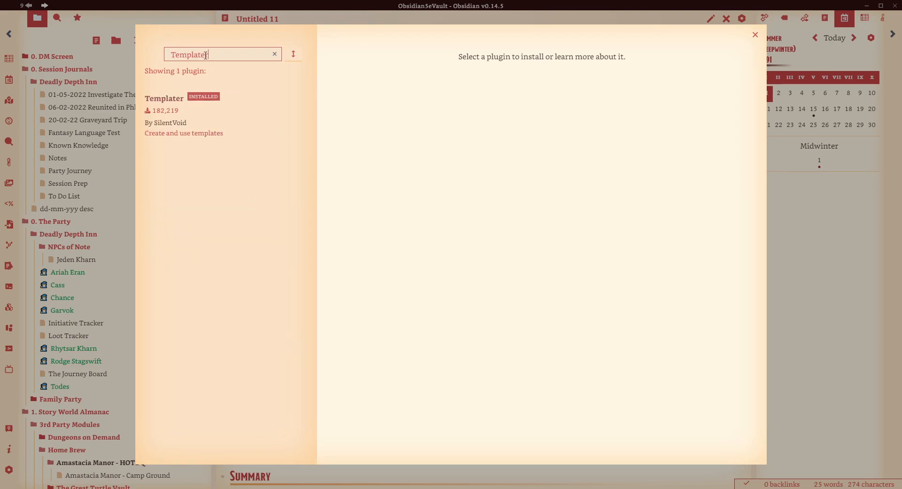
{"action": "left_click", "coordinate": [231, 130]}
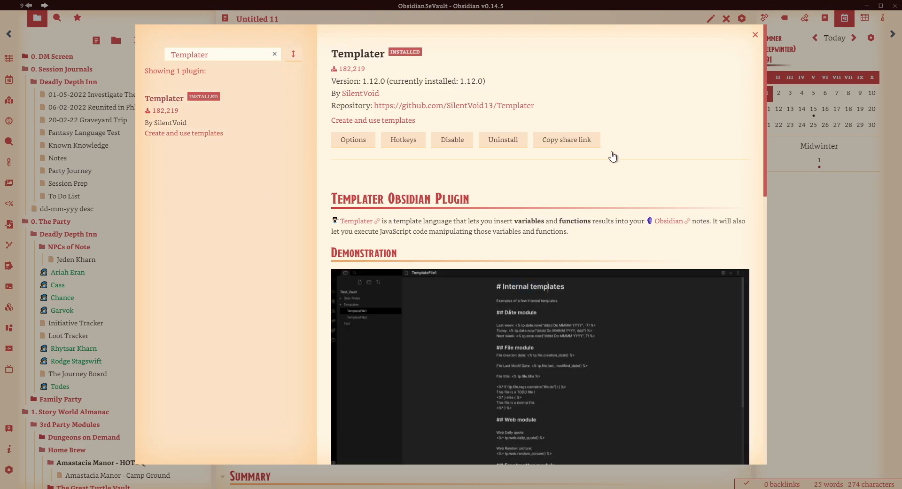
Read through the Templater plugin page and its available actions, and close the plugin browser and settings.
{"action": "scroll", "coordinate": [651, 173], "scroll_direction": "down", "scroll_amount": 3}
{"action": "scroll", "coordinate": [651, 174], "scroll_direction": "down", "scroll_amount": 7}
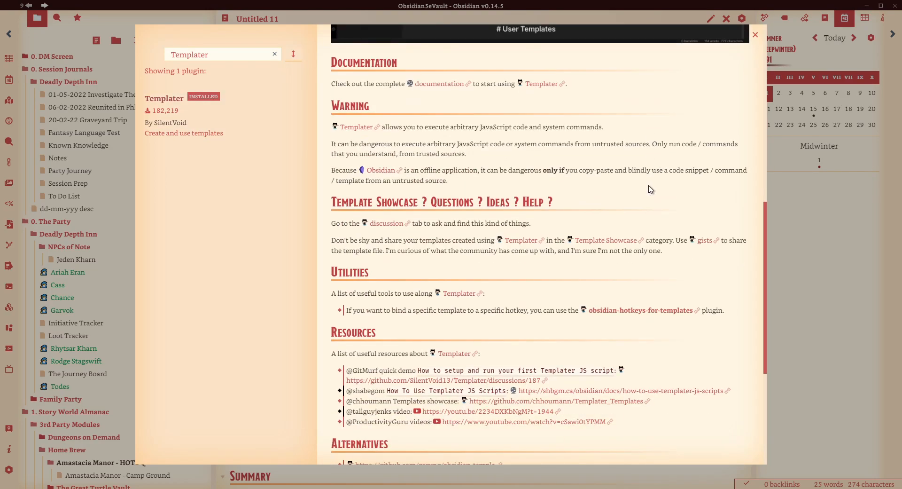
{"action": "scroll", "coordinate": [648, 188], "scroll_direction": "up", "scroll_amount": 7}
{"action": "scroll", "coordinate": [648, 190], "scroll_direction": "up", "scroll_amount": 3}
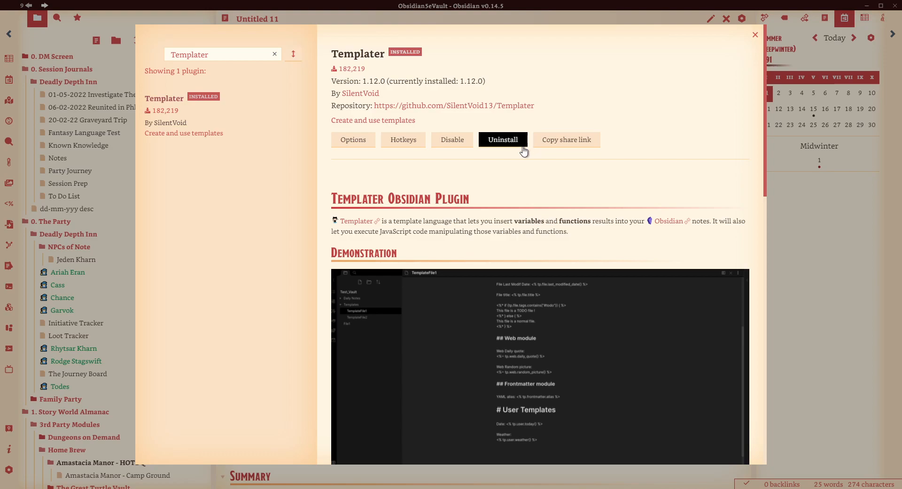
{"action": "left_click_drag", "start_coordinate": [765, 149], "coordinate": [691, 183]}
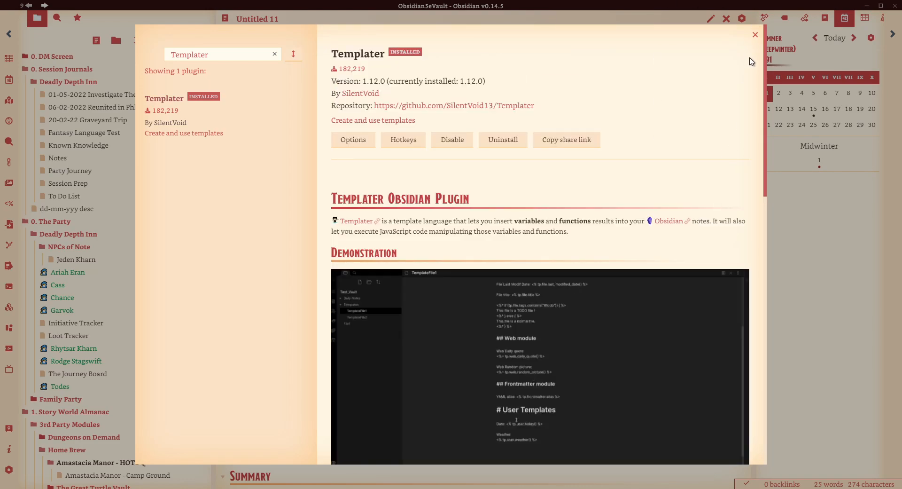
{"action": "left_click", "coordinate": [756, 34]}
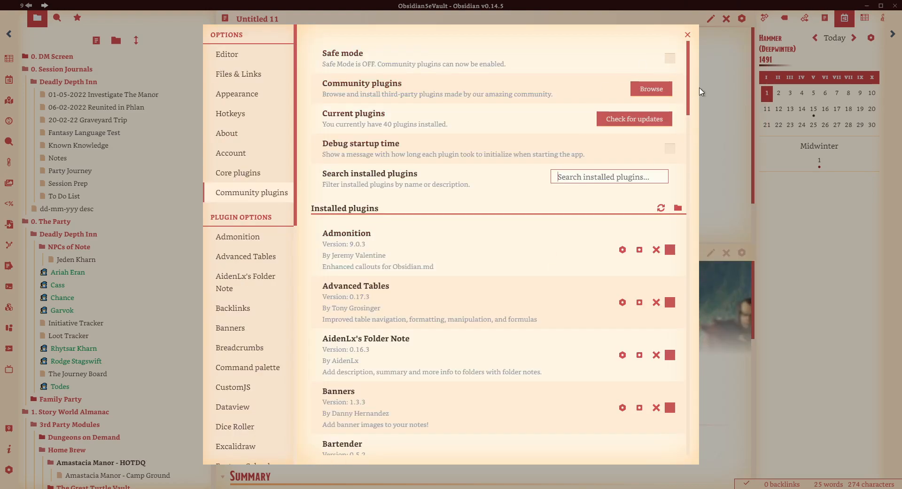
{"action": "left_click", "coordinate": [716, 79]}
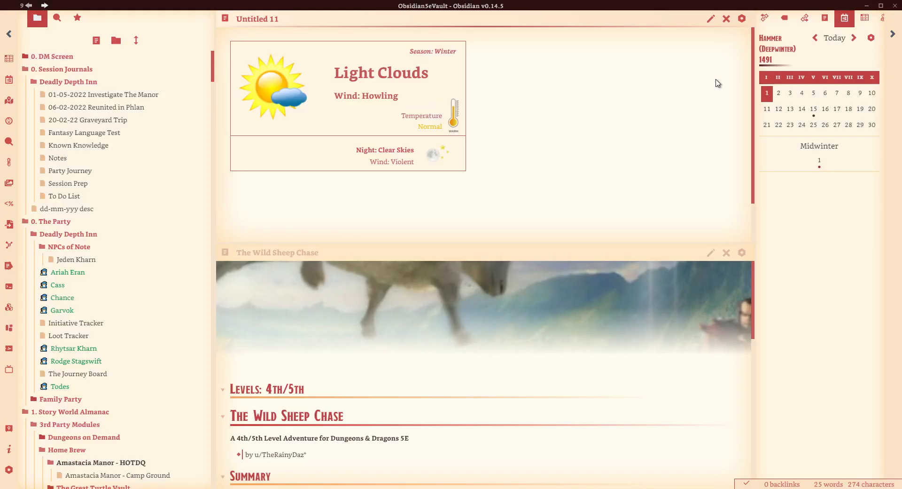
Look up the command that reloads the app without saving, and dismiss the command list without running it.
{"action": "left_click", "coordinate": [9, 285]}
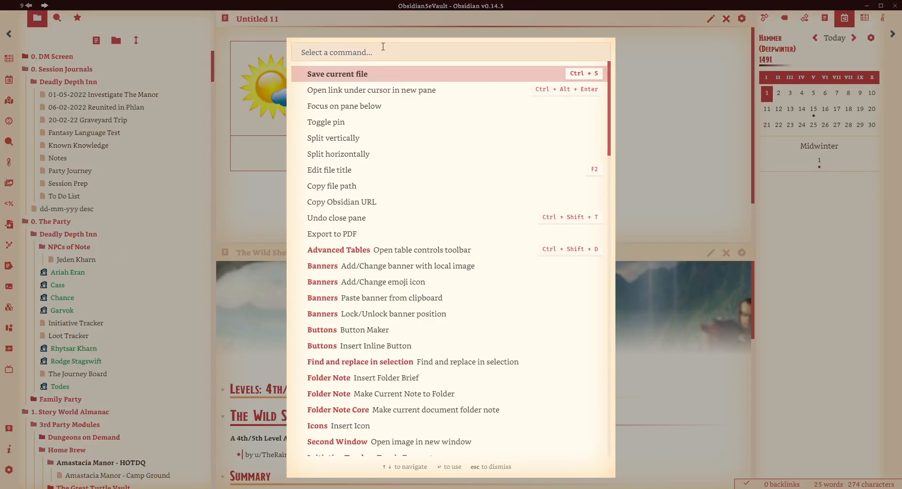
{"action": "type", "text": "re"}
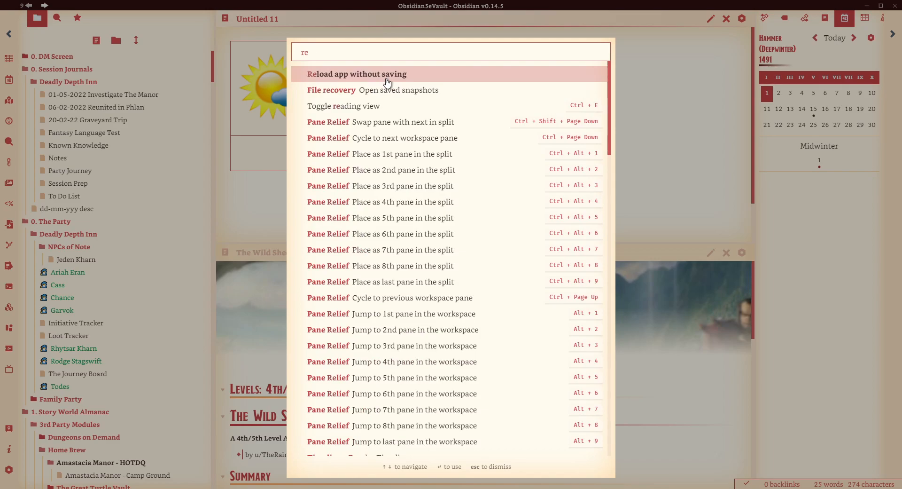
{"action": "left_click", "coordinate": [660, 92]}
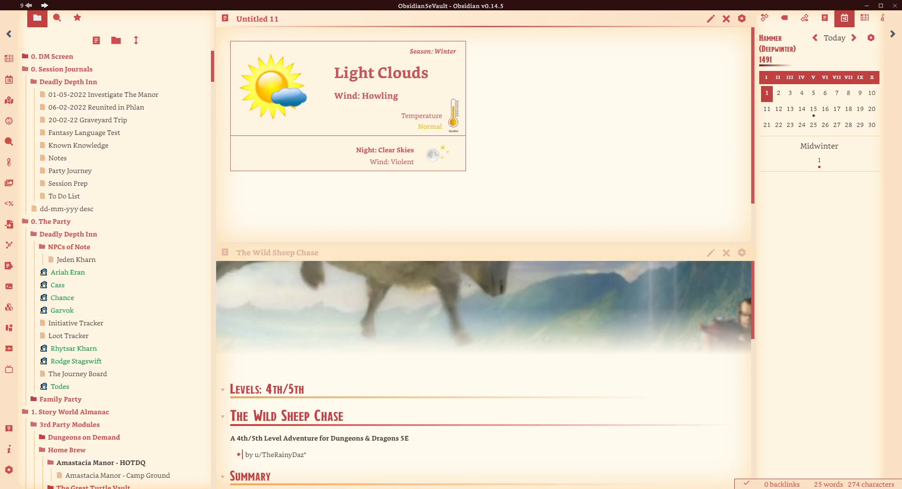
Switch back to Chrome and examine the README's Files list for where the script, template, CSS and images belong.
{"action": "key", "text": "alt+Tab"}
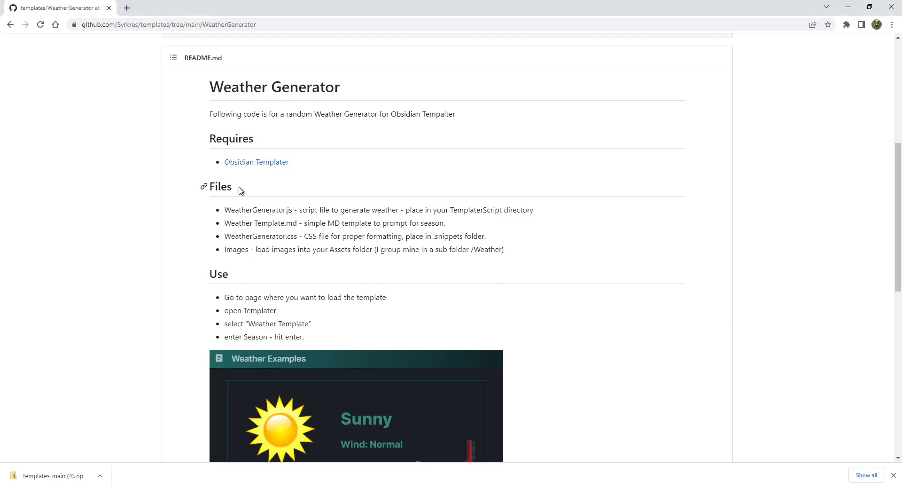
{"action": "left_click_drag", "start_coordinate": [505, 250], "coordinate": [204, 213]}
{"action": "left_click", "coordinate": [344, 218]}
{"action": "left_click_drag", "start_coordinate": [464, 224], "coordinate": [211, 224]}
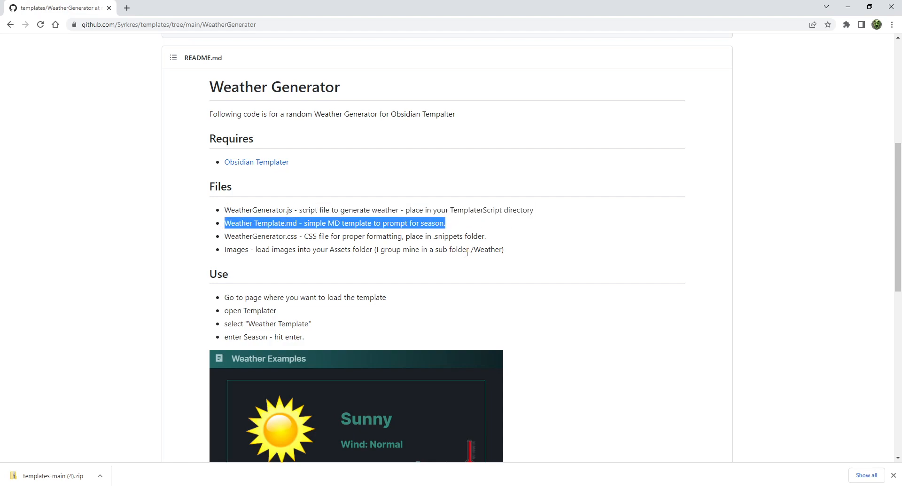
{"action": "left_click", "coordinate": [515, 232]}
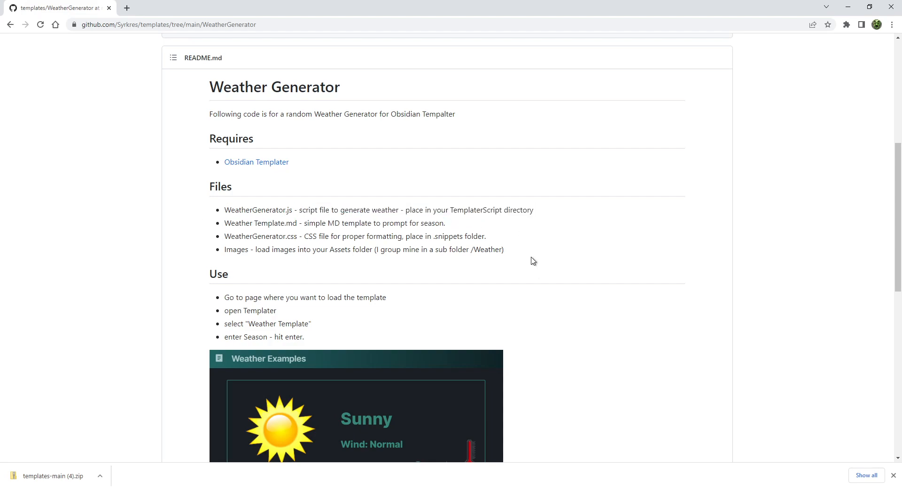
{"action": "left_click_drag", "start_coordinate": [525, 259], "coordinate": [222, 235]}
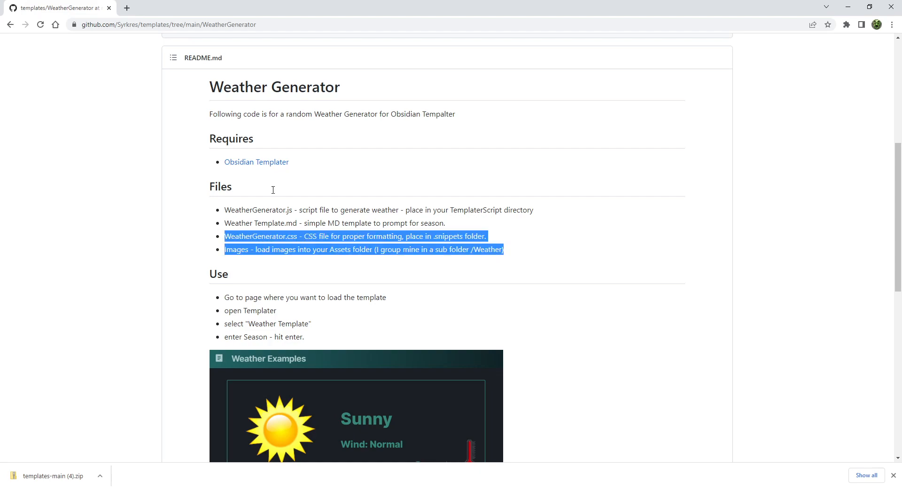
Examine the README's placement notes for WeatherGenerator.css and the weather images.
{"action": "left_click", "coordinate": [392, 158]}
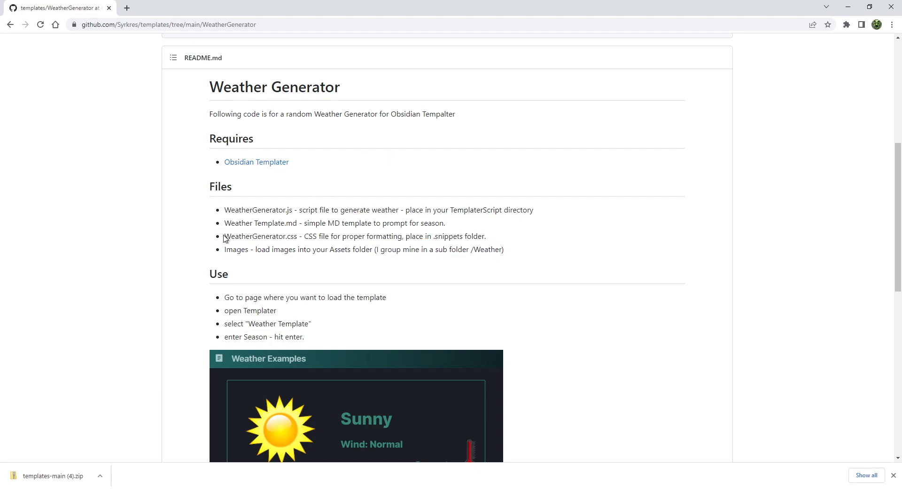
{"action": "left_click_drag", "start_coordinate": [228, 235], "coordinate": [538, 248]}
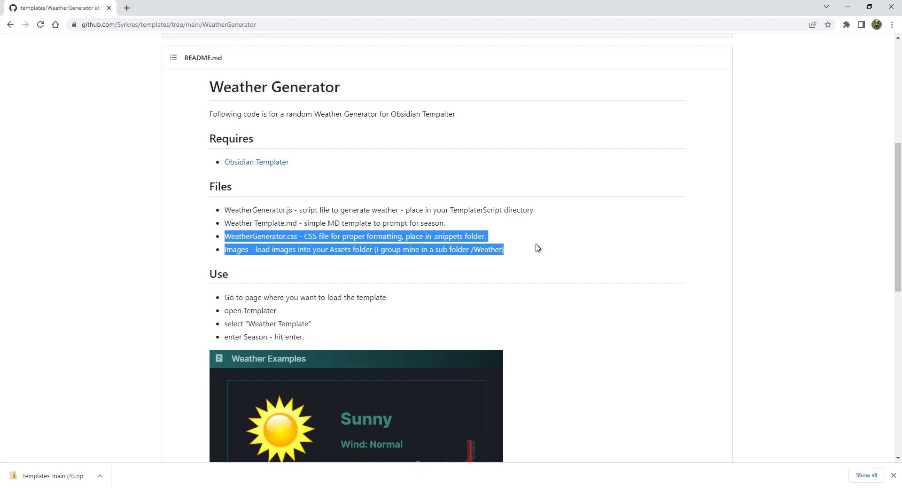
{"action": "left_click", "coordinate": [601, 242]}
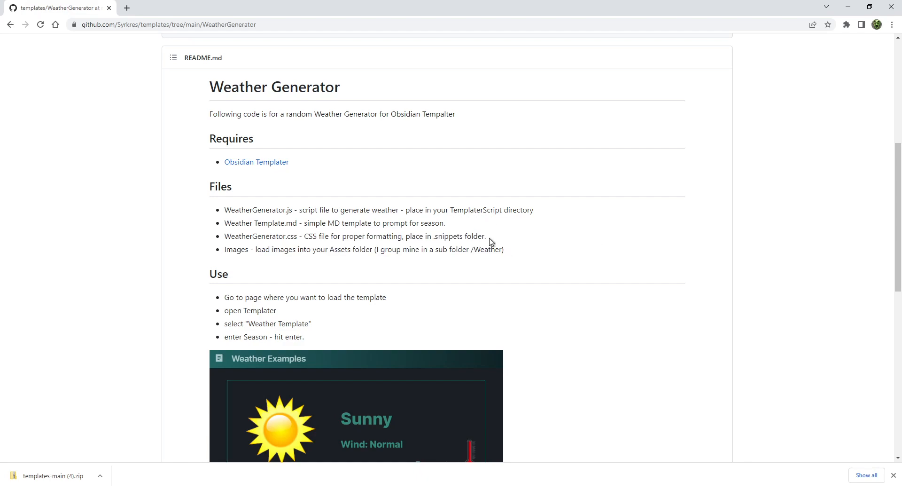
Open the downloaded templates-main (4).zip, go into templates-main/WeatherGenerator, and select all its contents.
{"action": "left_click", "coordinate": [68, 475]}
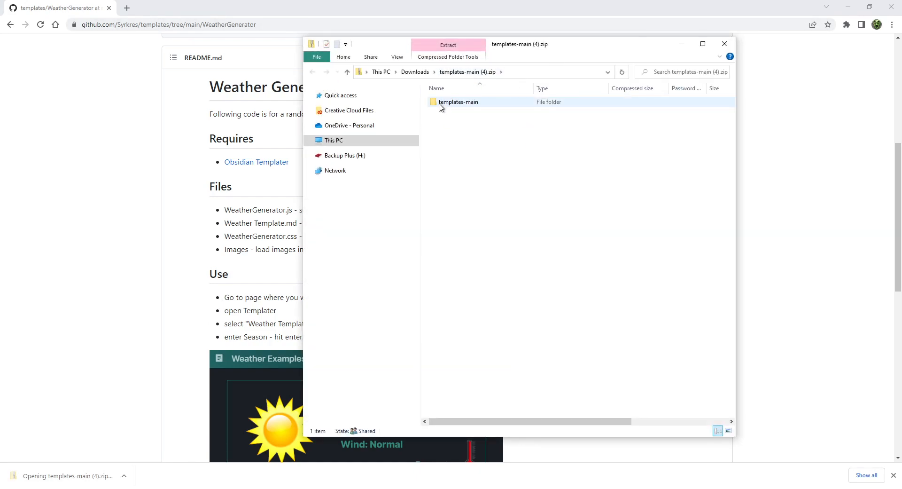
{"action": "double_click", "coordinate": [445, 104]}
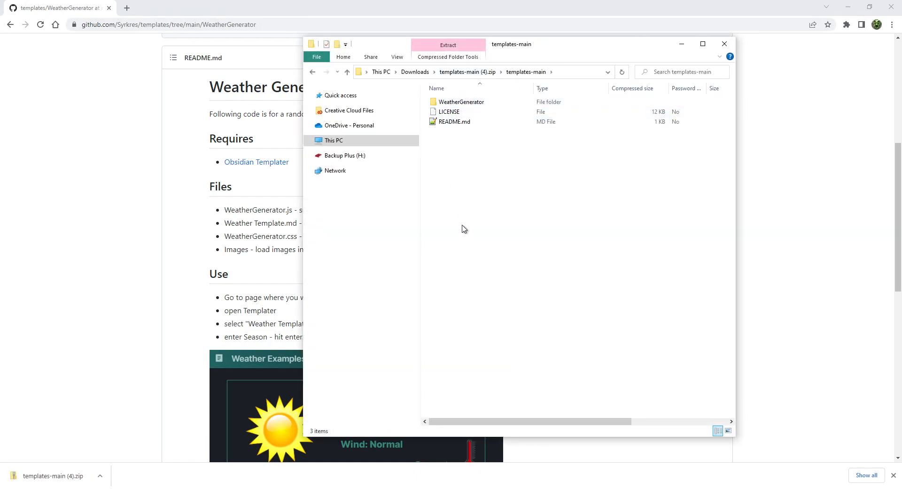
{"action": "double_click", "coordinate": [462, 101]}
{"action": "left_click_drag", "start_coordinate": [507, 292], "coordinate": [442, 99]}
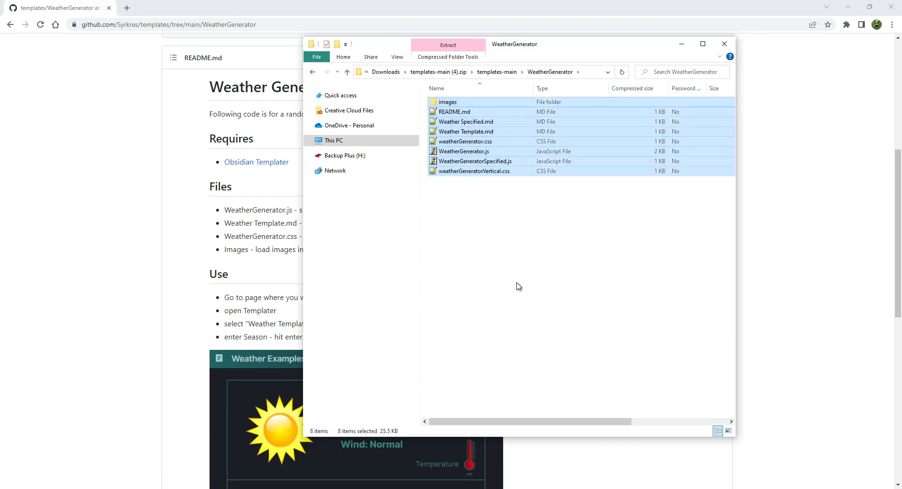
Arrange the Obsidian5eVault folder window and the WeatherGenerator archive window side by side, and clear the file selection.
{"action": "left_click_drag", "start_coordinate": [559, 47], "coordinate": [901, 94]}
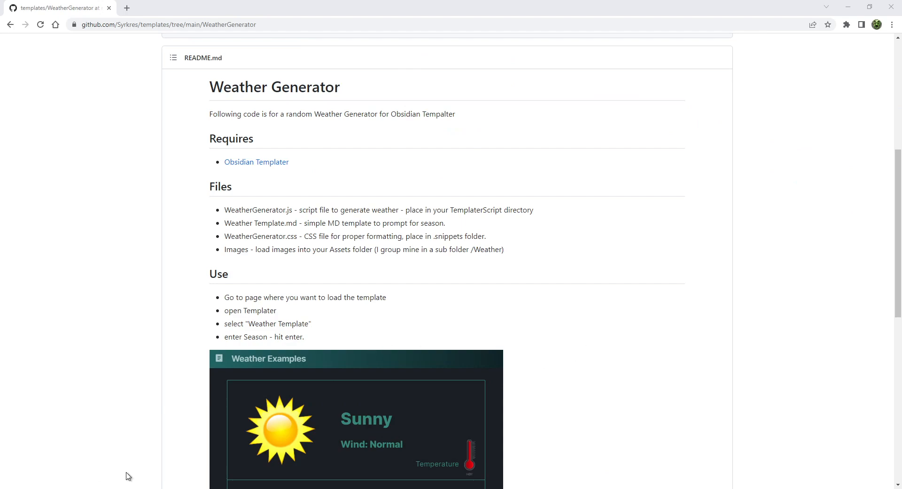
{"action": "left_click", "coordinate": [115, 458]}
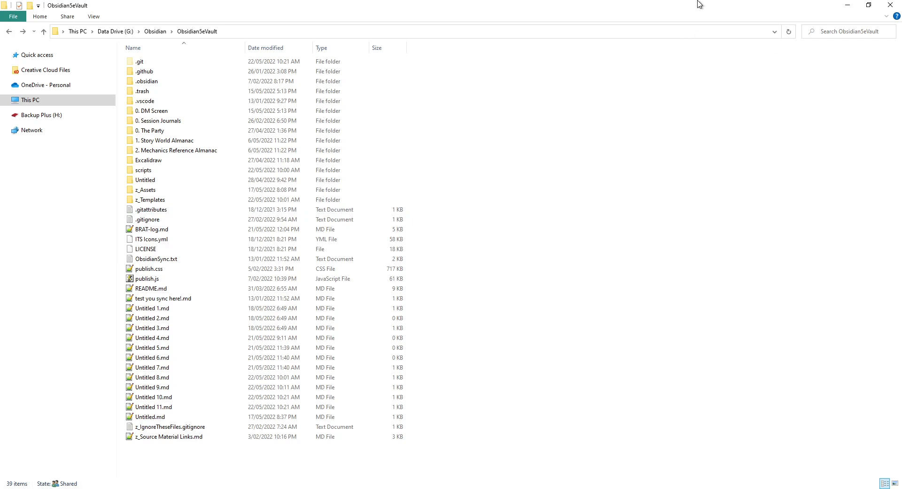
{"action": "key", "text": "super+Left"}
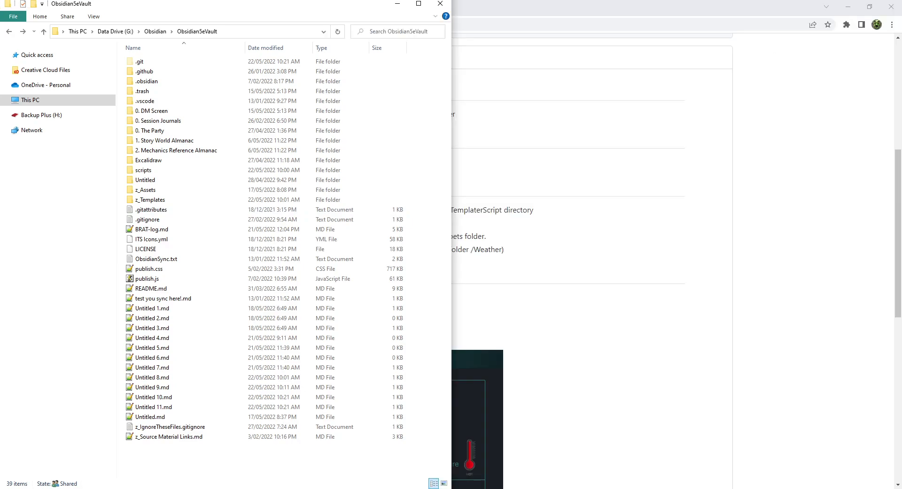
{"action": "left_click_drag", "start_coordinate": [493, 86], "coordinate": [900, 94]}
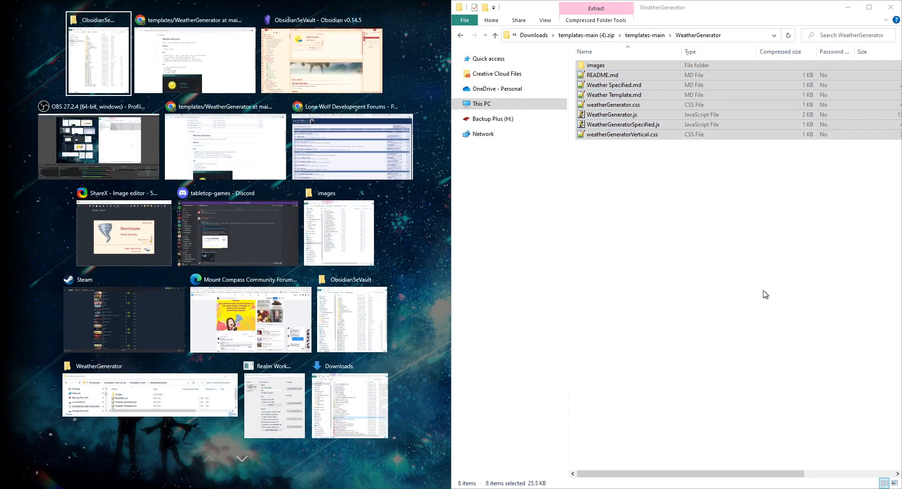
{"action": "left_click", "coordinate": [85, 59]}
{"action": "left_click", "coordinate": [642, 237]}
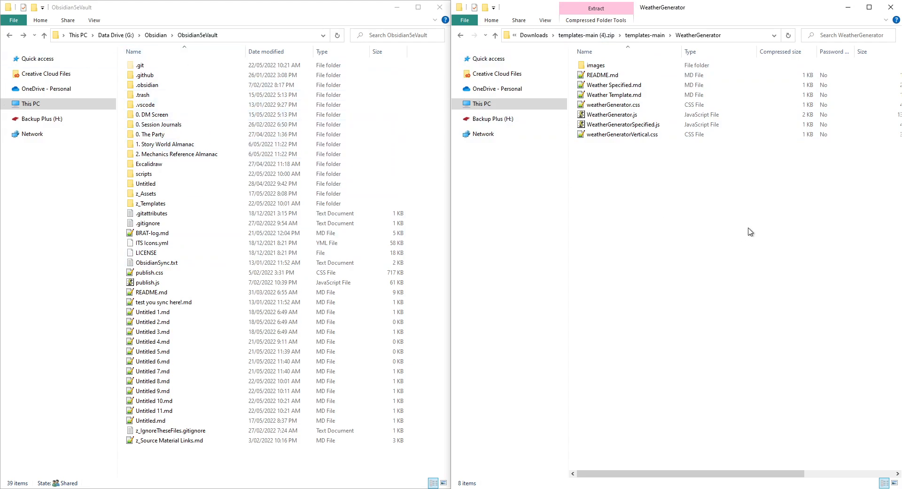
Look through the archive's images folder and return to WeatherGenerator.
{"action": "double_click", "coordinate": [594, 67]}
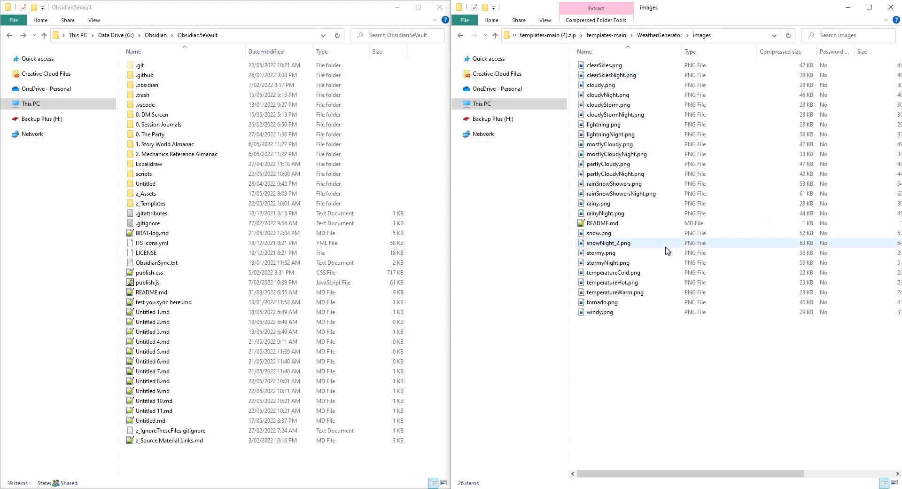
{"action": "left_click_drag", "start_coordinate": [651, 412], "coordinate": [514, 121]}
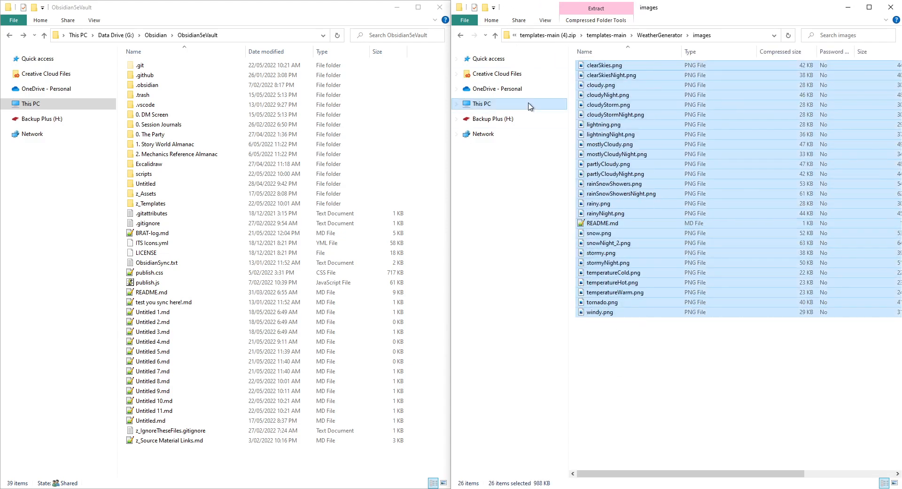
{"action": "left_click", "coordinate": [461, 36]}
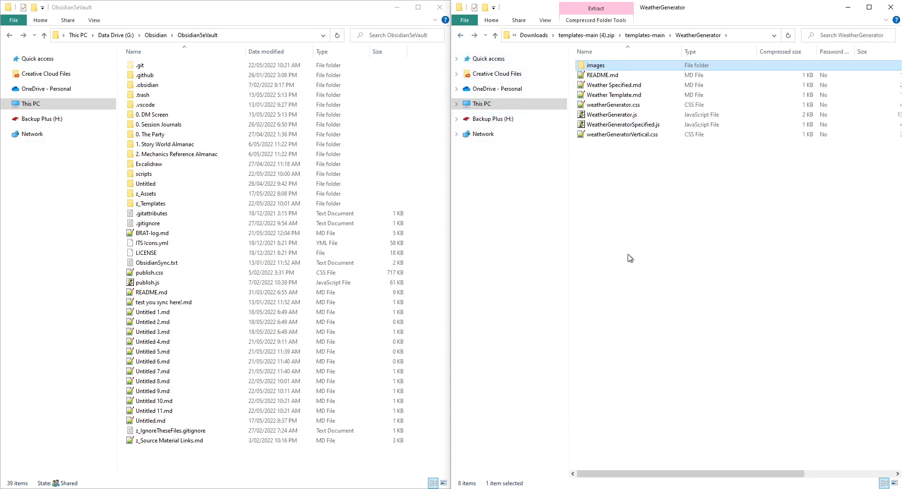
Open the vault's z_Assets/Weather folder and compare its contents with the archive's images folder.
{"action": "double_click", "coordinate": [151, 195]}
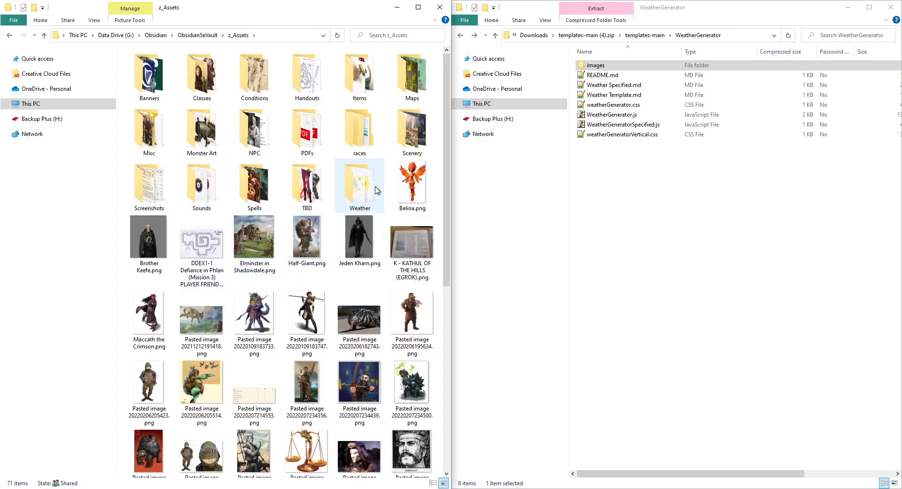
{"action": "double_click", "coordinate": [361, 185]}
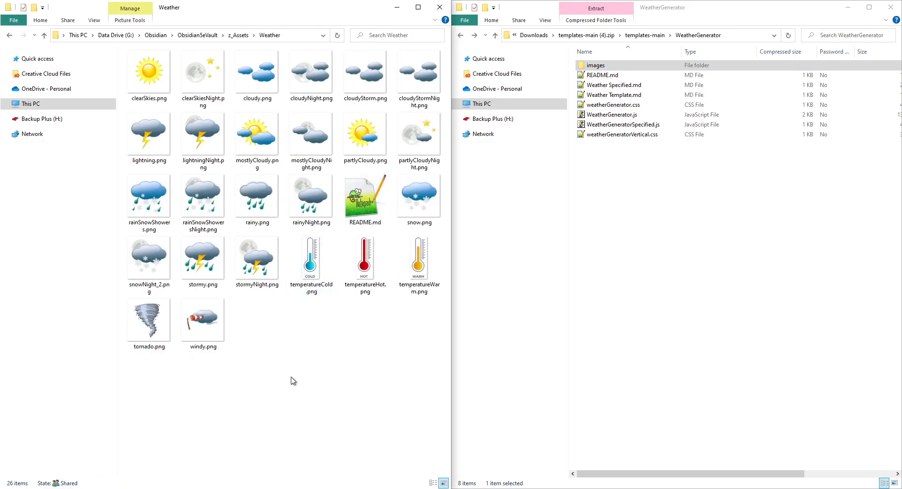
{"action": "double_click", "coordinate": [599, 66]}
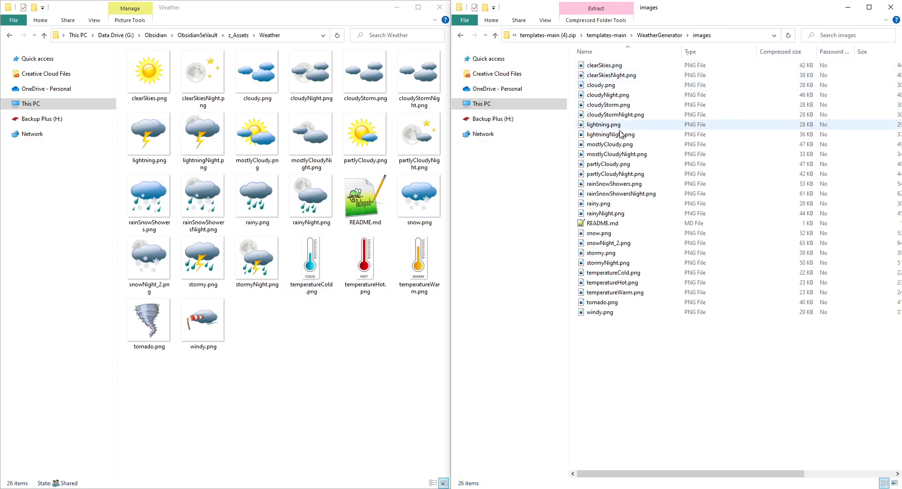
{"action": "left_click_drag", "start_coordinate": [722, 422], "coordinate": [571, 59]}
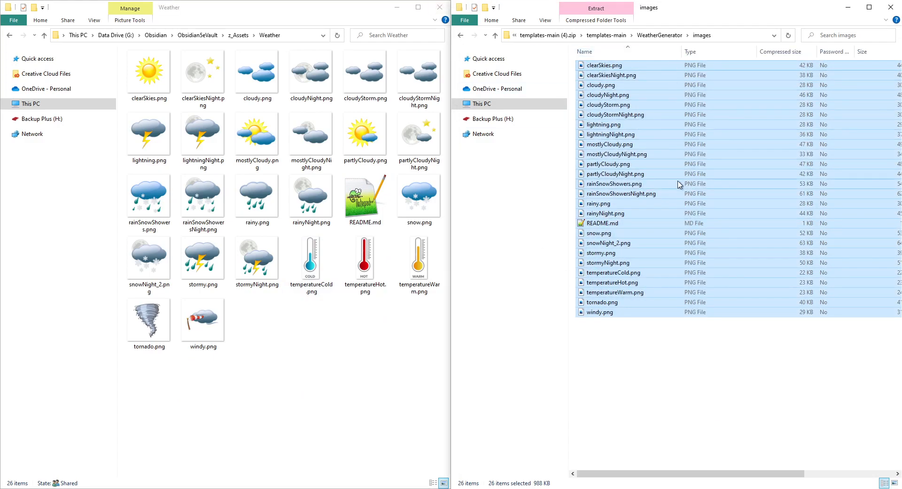
{"action": "left_click", "coordinate": [700, 367]}
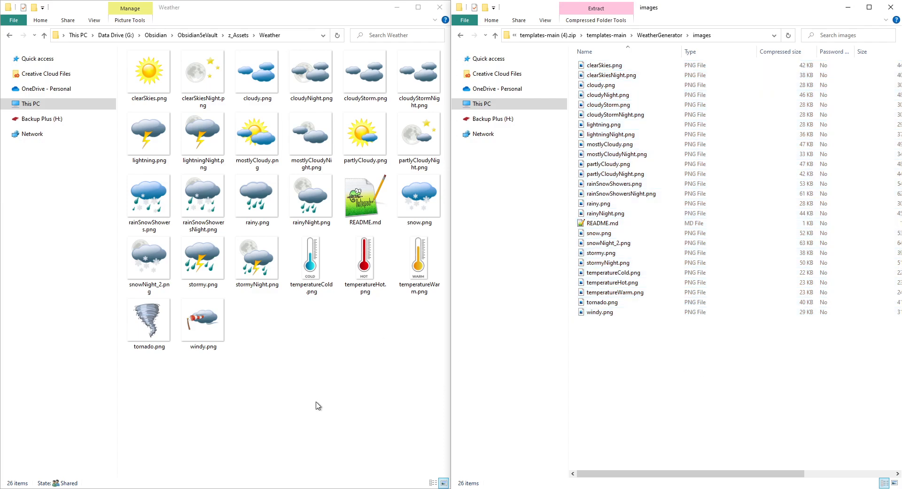
Return to the vault root and the archive's WeatherGenerator folder, and select Weather Specified.md and Weather Template.md.
{"action": "left_click", "coordinate": [10, 36]}
{"action": "left_click", "coordinate": [10, 35]}
{"action": "left_click", "coordinate": [708, 408]}
{"action": "left_click", "coordinate": [660, 35]}
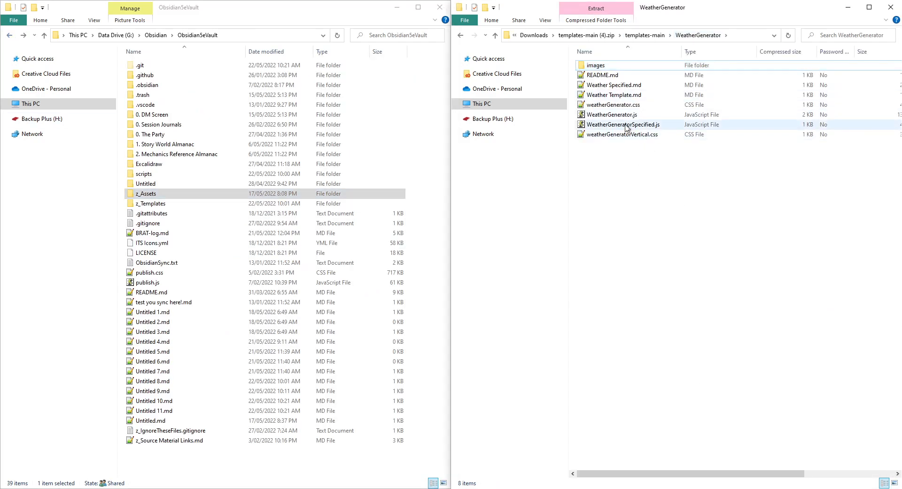
{"action": "left_click", "coordinate": [603, 76]}
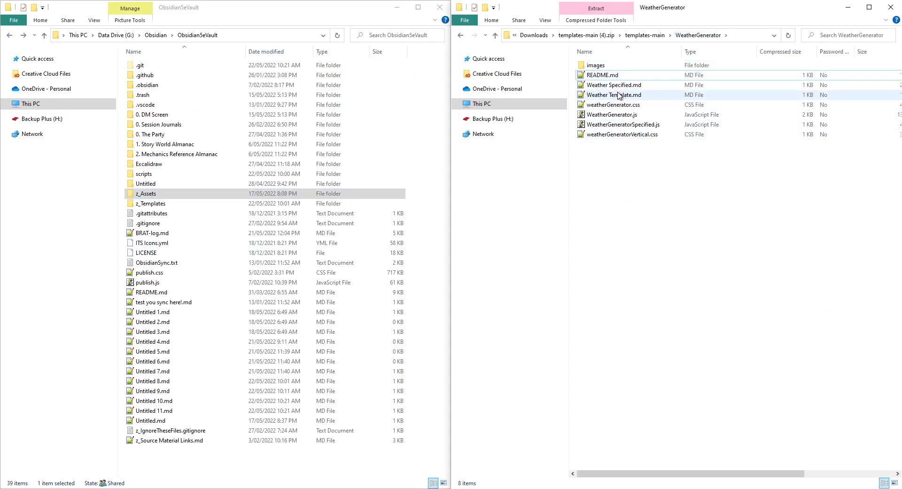
{"action": "left_click", "coordinate": [621, 85]}
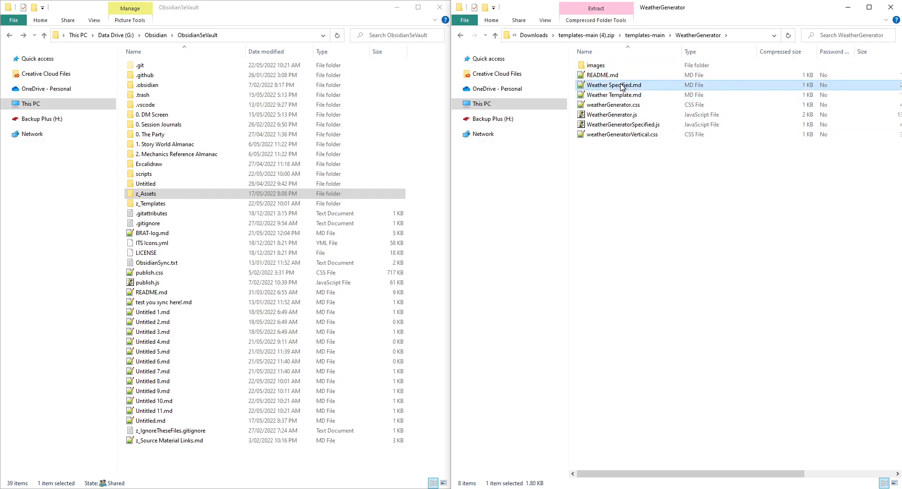
{"action": "left_click", "coordinate": [607, 95], "text": "ctrl"}
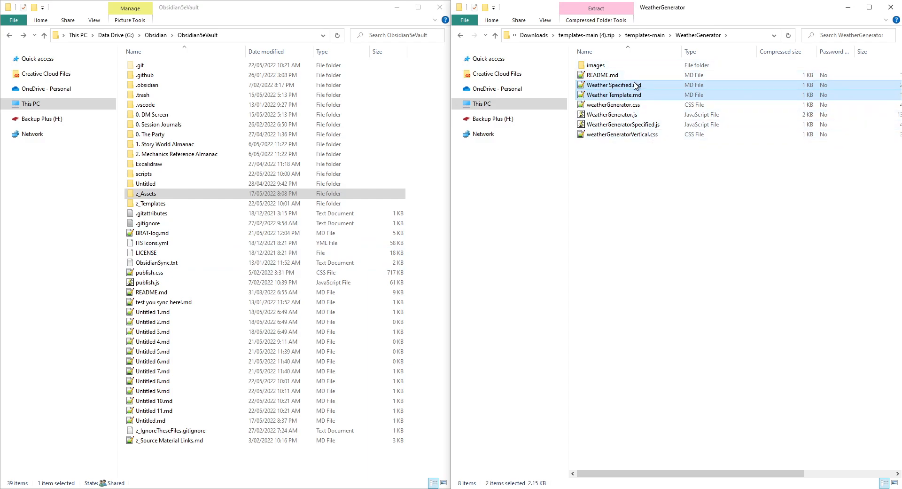
Open the vault's z_Templates folder and locate its copies of Weather Specified.md and Weather Template.md.
{"action": "double_click", "coordinate": [150, 208]}
{"action": "left_click_drag", "start_coordinate": [172, 167], "coordinate": [137, 128]}
{"action": "left_click", "coordinate": [161, 175]}
{"action": "left_click_drag", "start_coordinate": [181, 179], "coordinate": [154, 132]}
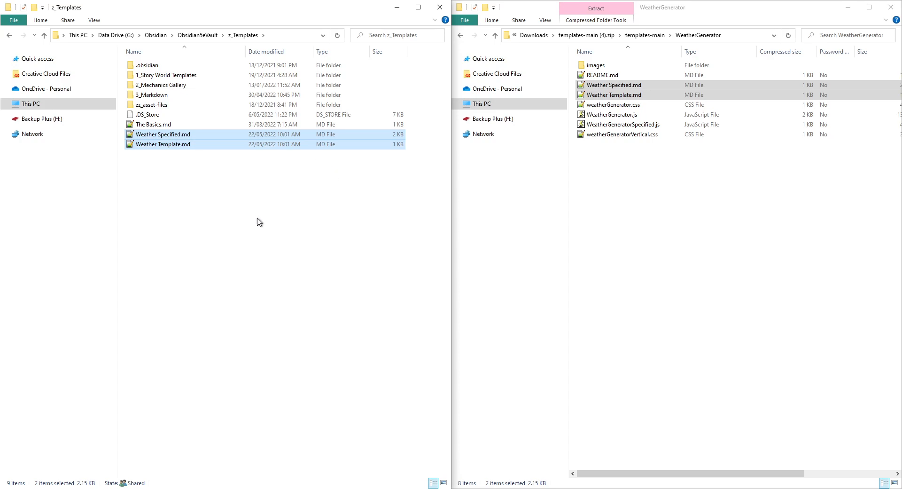
{"action": "left_click", "coordinate": [207, 285]}
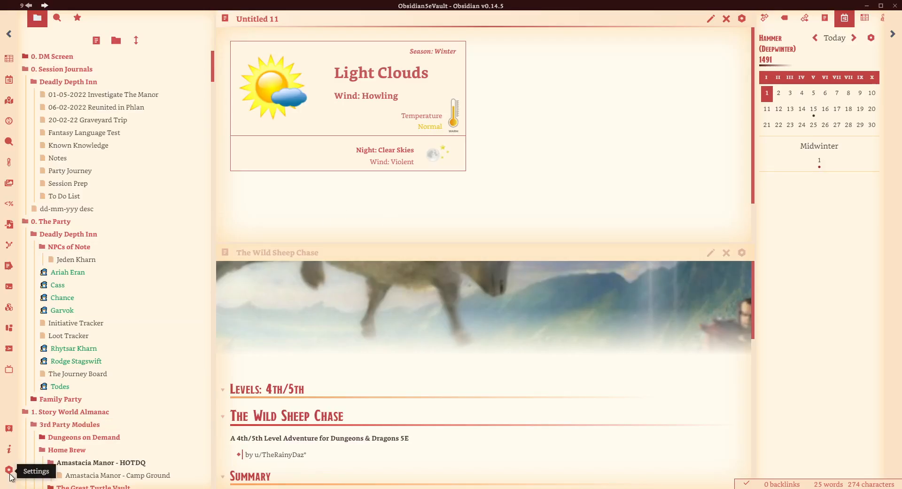
Switch to Obsidian, open its settings, and check the template folder location in the Templates plugin options.
{"action": "left_click", "coordinate": [9, 471]}
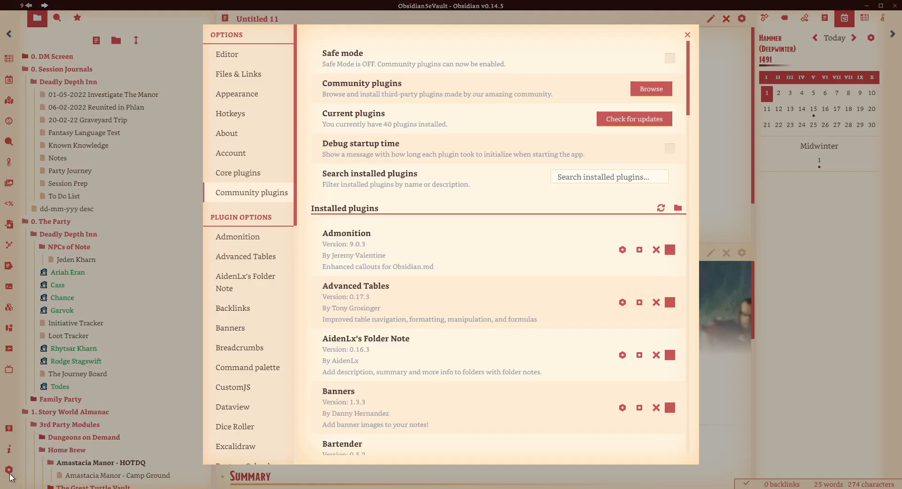
{"action": "type", "text": "te"}
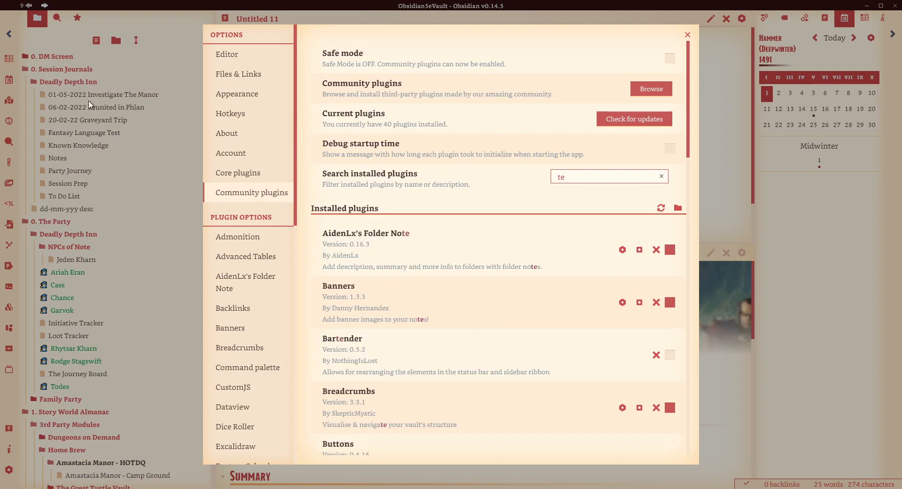
{"action": "scroll", "coordinate": [296, 345], "scroll_direction": "down", "scroll_amount": 10}
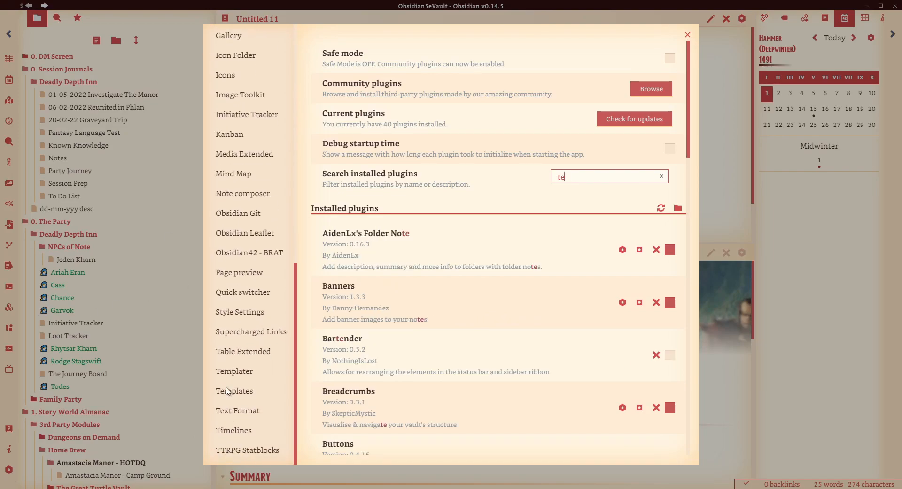
{"action": "left_click", "coordinate": [229, 390]}
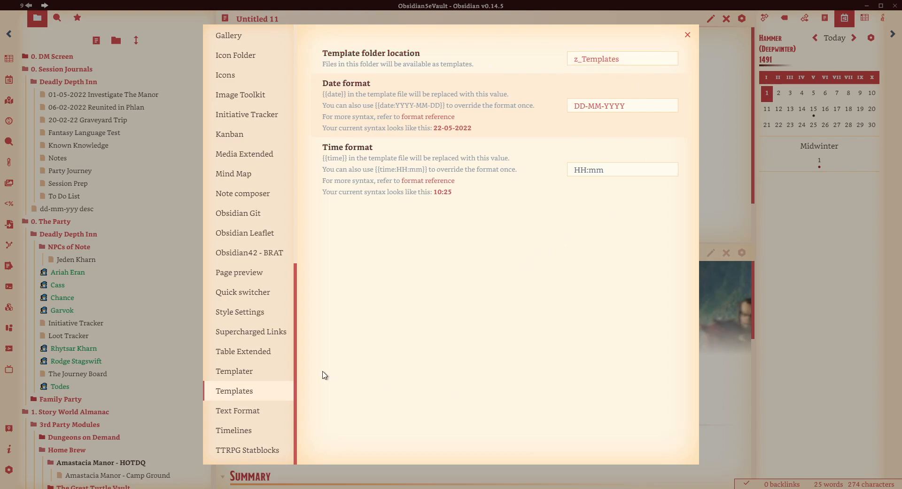
In the Templater plugin's options, clear the template folder location and set it to z_Templates.
{"action": "left_click", "coordinate": [234, 373]}
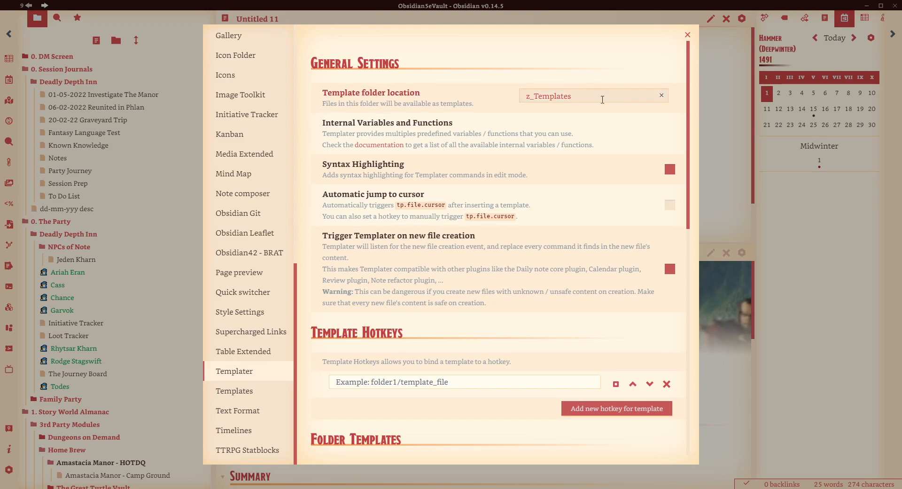
{"action": "left_click", "coordinate": [639, 96]}
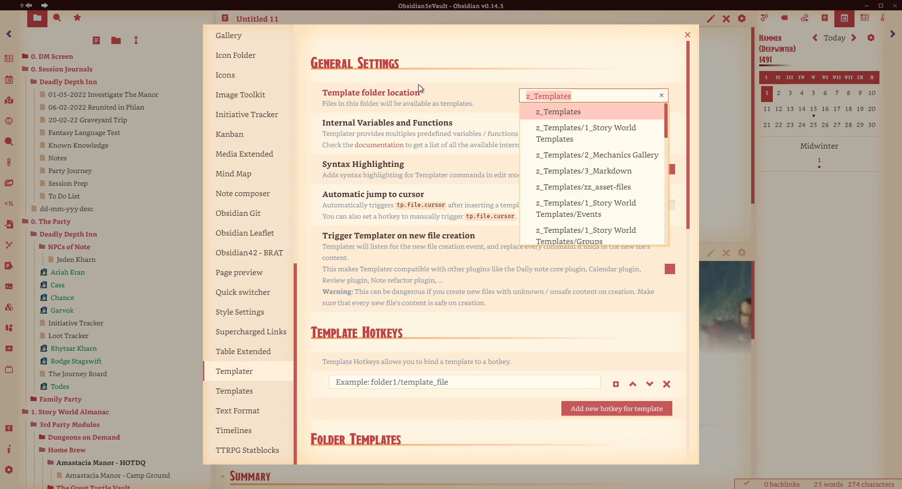
{"action": "key", "text": "BackSpace"}
{"action": "left_click", "coordinate": [455, 99]}
{"action": "left_click", "coordinate": [555, 93]}
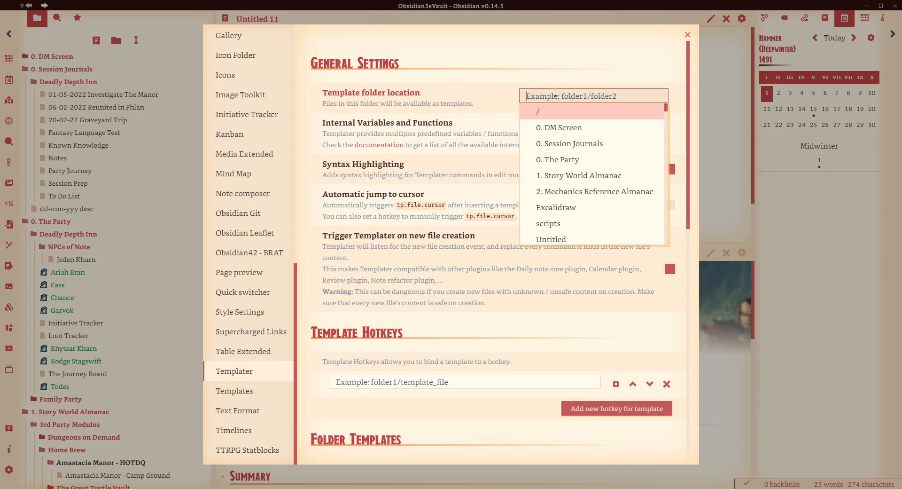
{"action": "type", "text": "z"}
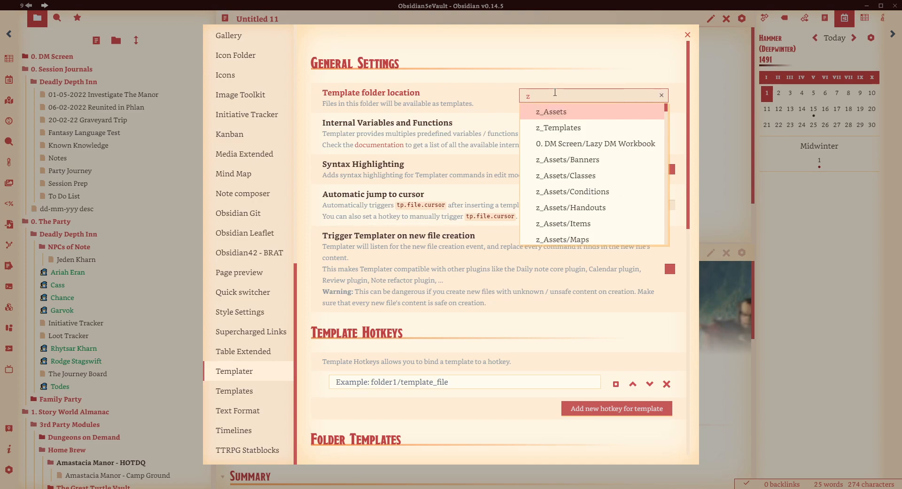
{"action": "left_click", "coordinate": [560, 128]}
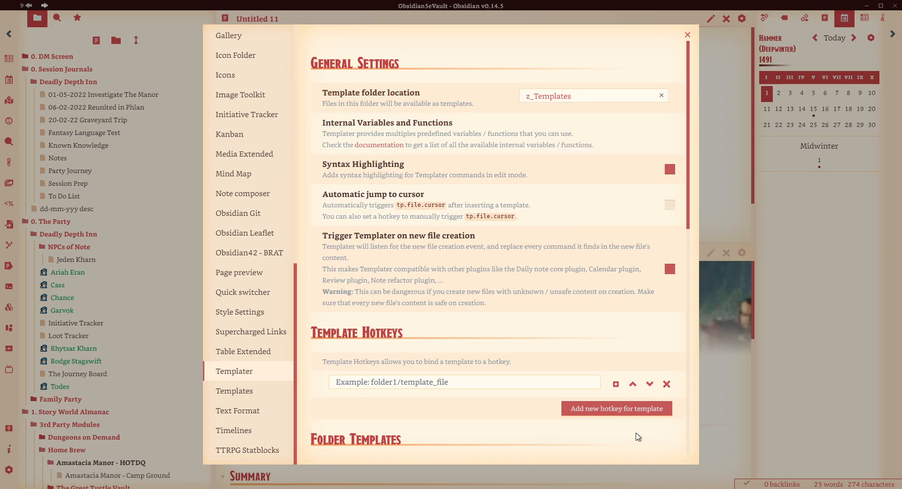
{"action": "scroll", "coordinate": [613, 195], "scroll_direction": "down", "scroll_amount": 3}
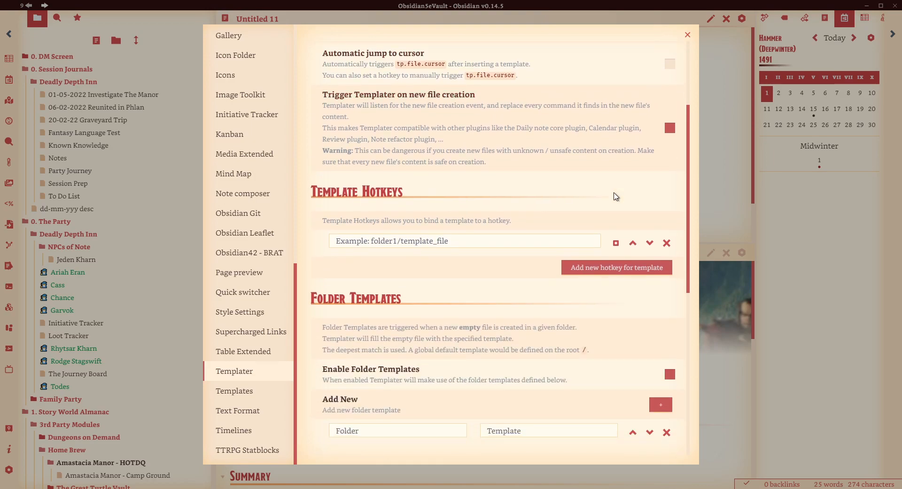
Review Templater's remaining options, from template hotkeys and folder templates to startup templates and user script functions.
{"action": "scroll", "coordinate": [616, 196], "scroll_direction": "down", "scroll_amount": 1}
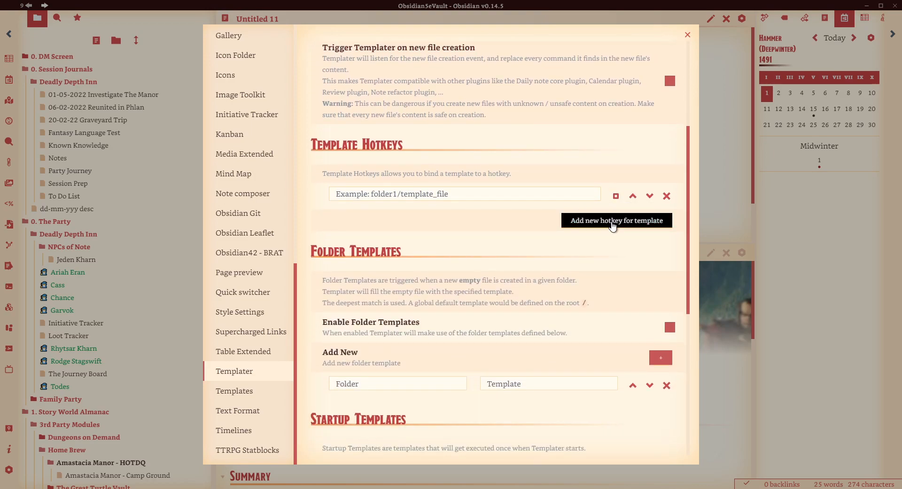
{"action": "scroll", "coordinate": [614, 195], "scroll_direction": "down", "scroll_amount": 2}
{"action": "scroll", "coordinate": [614, 229], "scroll_direction": "down", "scroll_amount": 5}
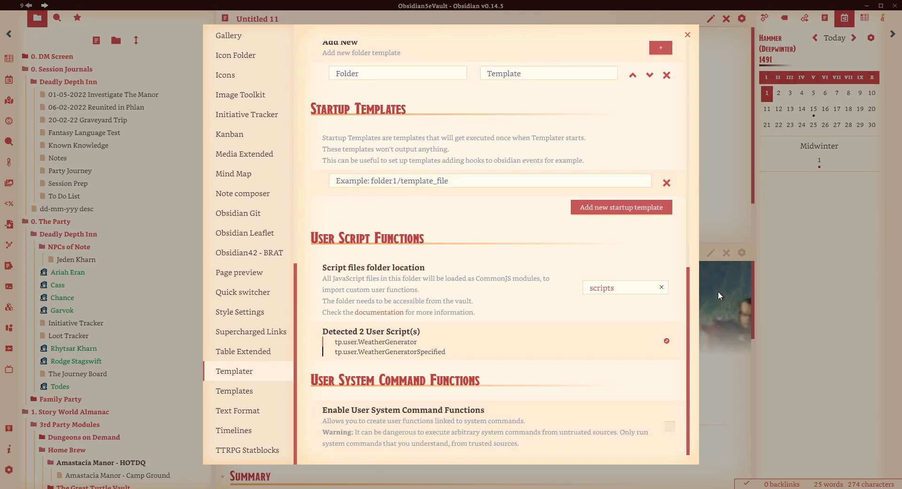
{"action": "scroll", "coordinate": [498, 271], "scroll_direction": "up", "scroll_amount": 13}
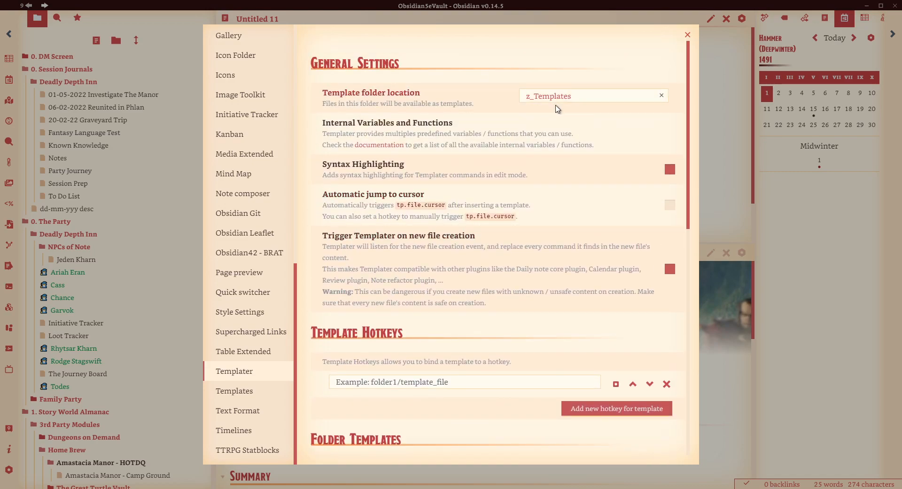
Filter the hotkey settings by "templater" to check the shortcuts assigned to its commands, and close the settings.
{"action": "scroll", "coordinate": [240, 115], "scroll_direction": "up", "scroll_amount": 10}
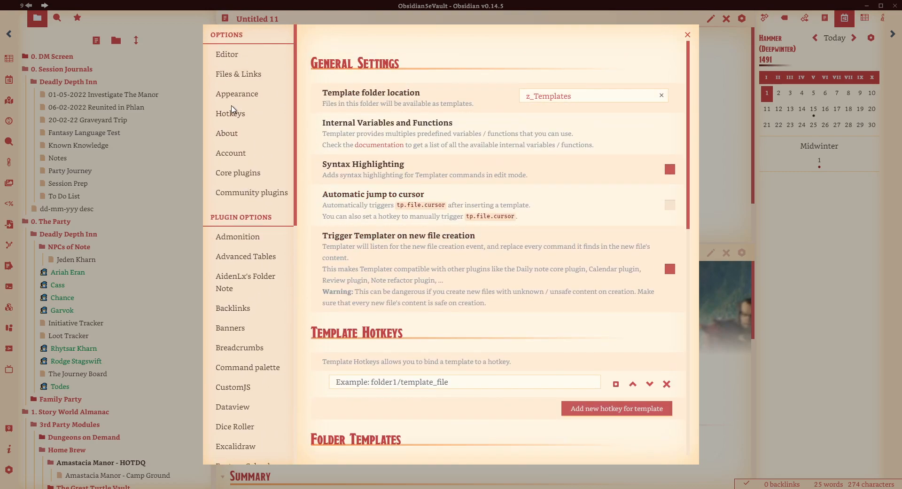
{"action": "left_click", "coordinate": [220, 116]}
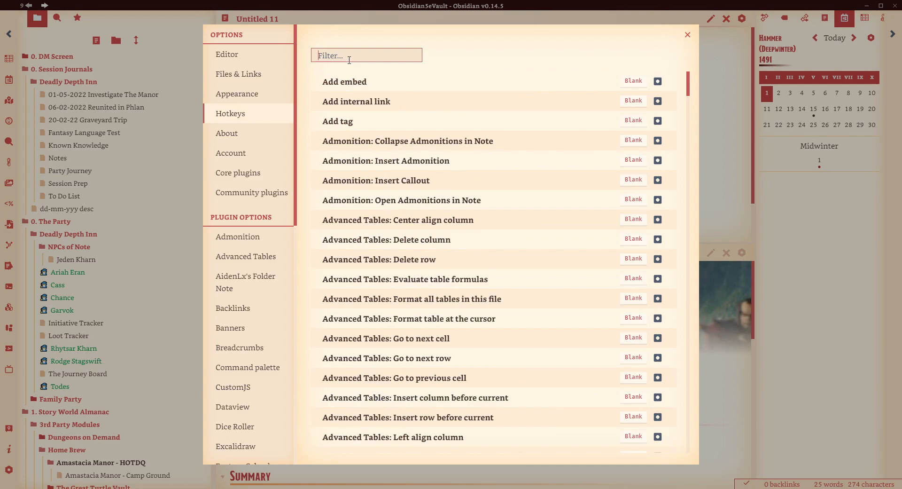
{"action": "type", "text": "templayte"}
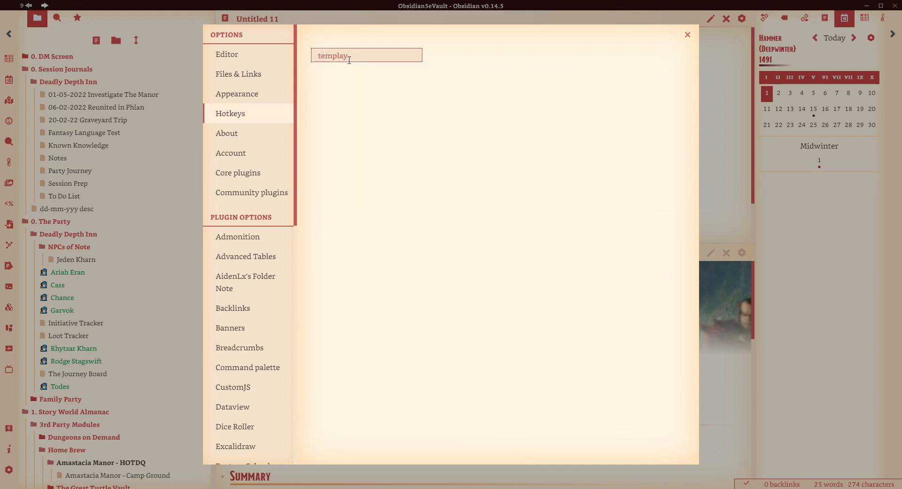
{"action": "key", "text": "BackSpace"}
{"action": "type", "text": "ter"}
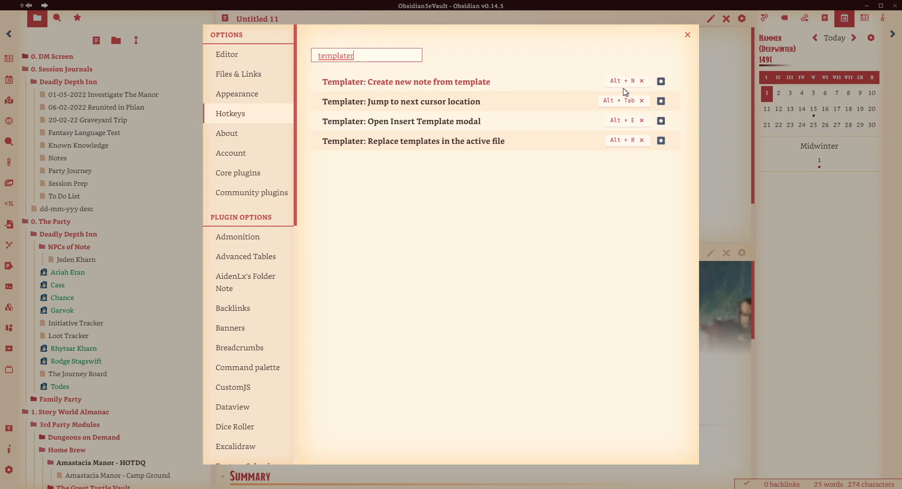
{"action": "left_click", "coordinate": [688, 35]}
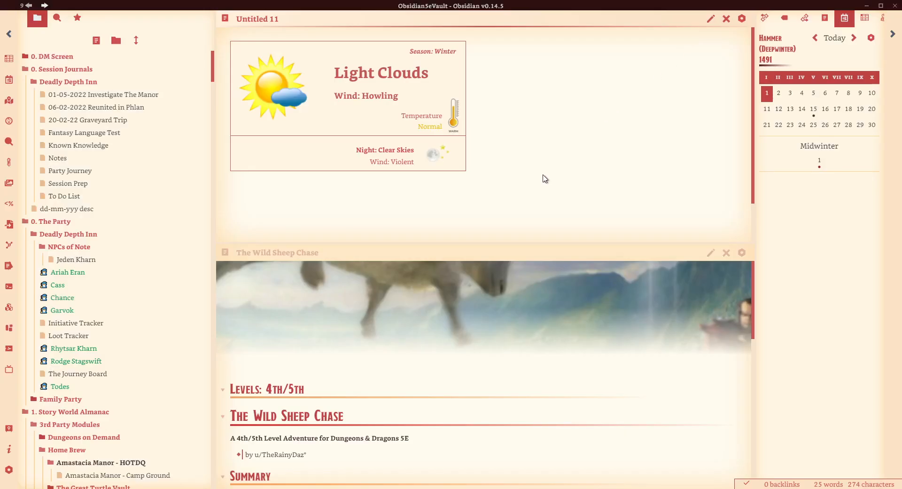
Bring up Templater's template picker for creating a new note, search it for "weather", and close it.
{"action": "key", "text": "alt+n"}
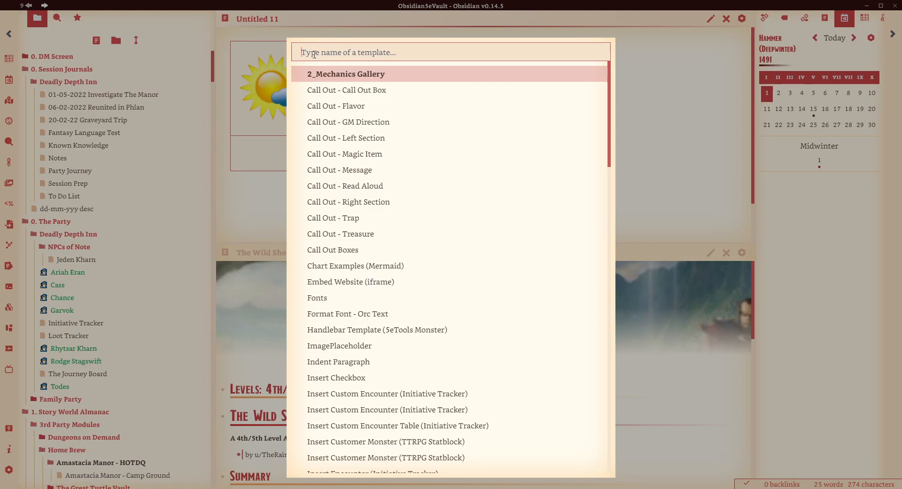
{"action": "type", "text": "weather"}
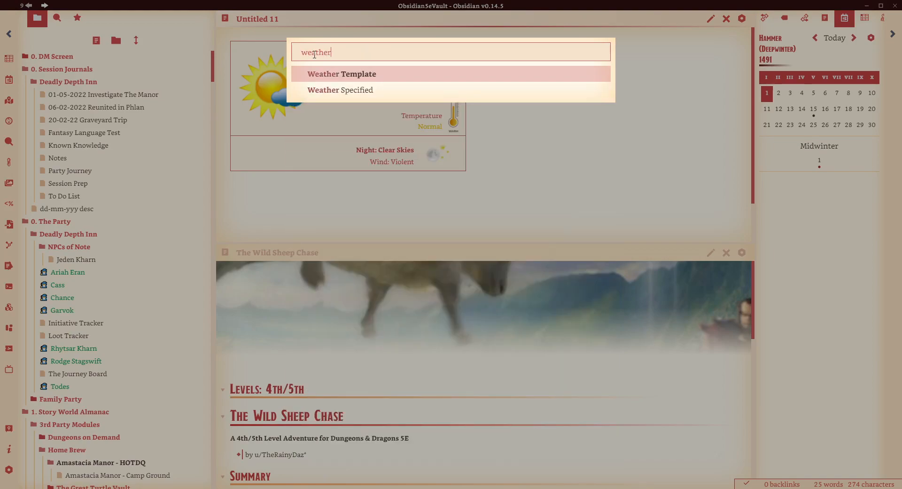
{"action": "key", "text": "Return"}
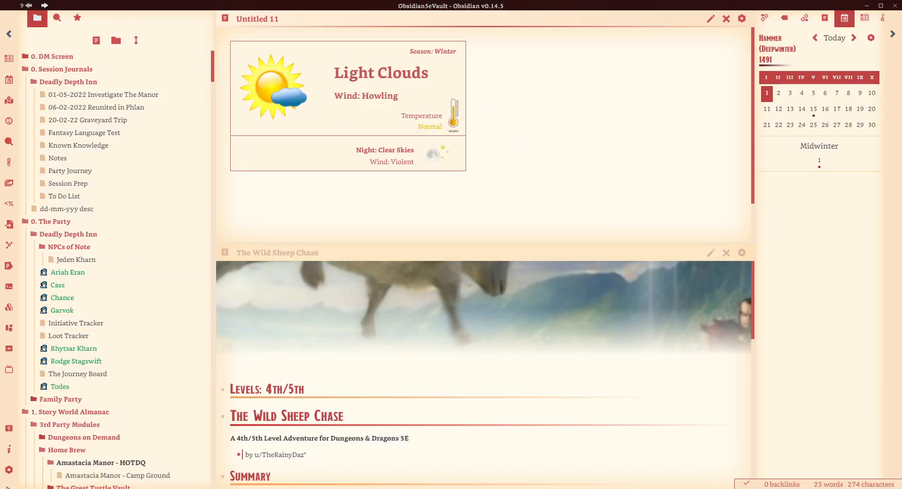
Reopen the settings and check the script files folder location under Templater's user script functions.
{"action": "left_click", "coordinate": [10, 471]}
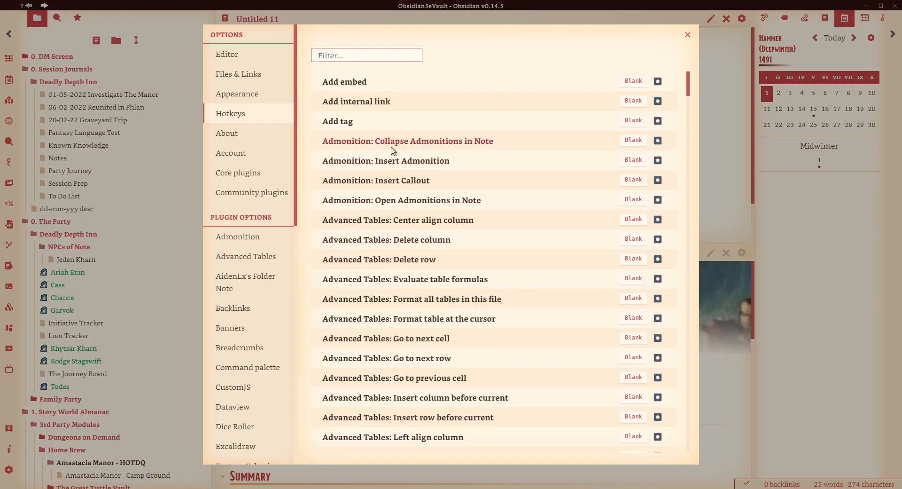
{"action": "scroll", "coordinate": [238, 306], "scroll_direction": "down", "scroll_amount": 10}
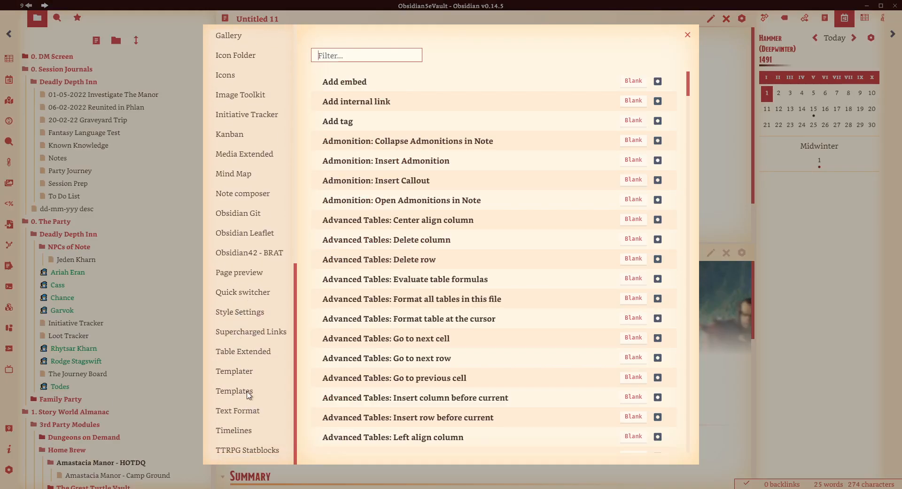
{"action": "left_click", "coordinate": [235, 373]}
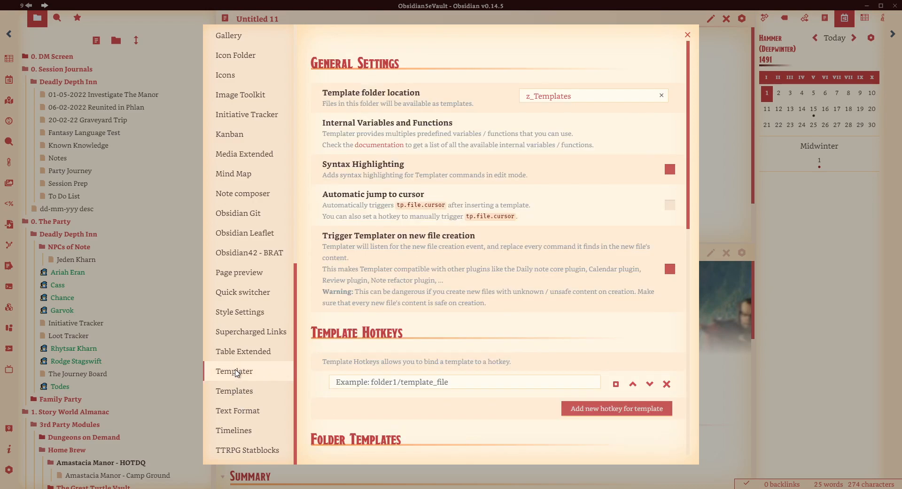
{"action": "scroll", "coordinate": [522, 258], "scroll_direction": "down", "scroll_amount": 10}
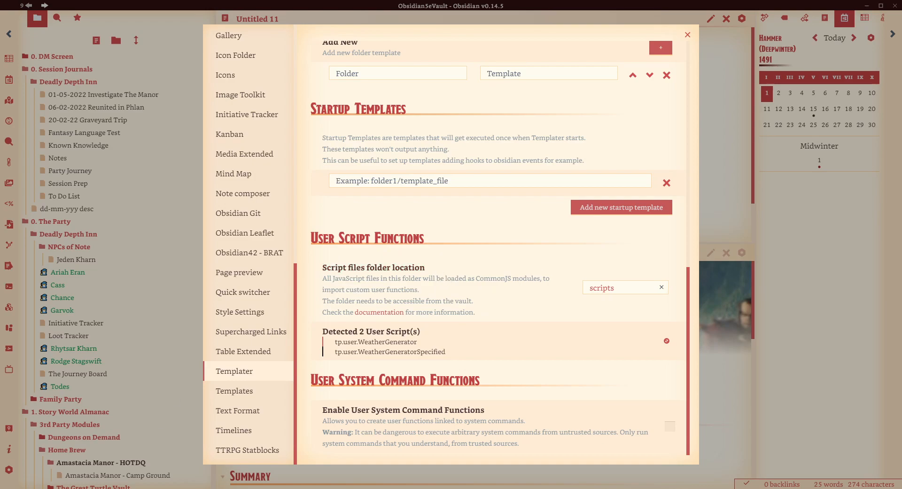
Switch to File Explorer, show the archive's WeatherGenerator folder beside the vault, and open the vault's scripts folder.
{"action": "left_click", "coordinate": [435, 452]}
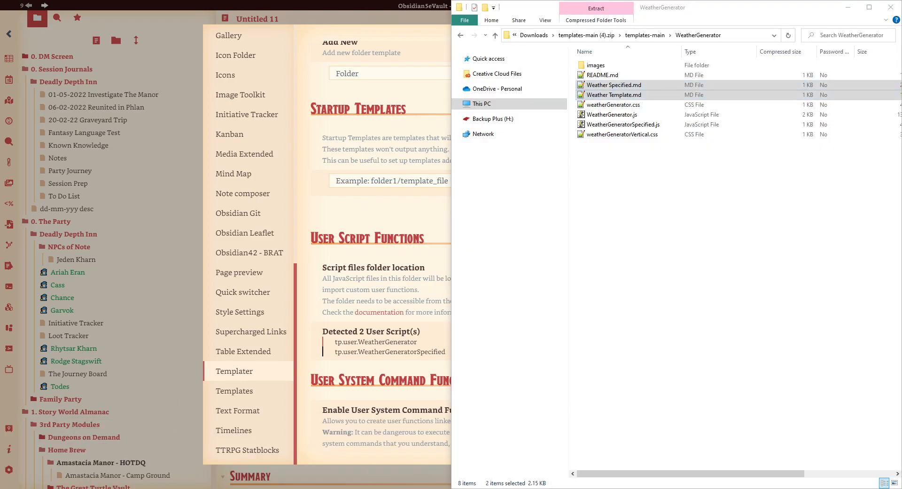
{"action": "left_click", "coordinate": [62, 488]}
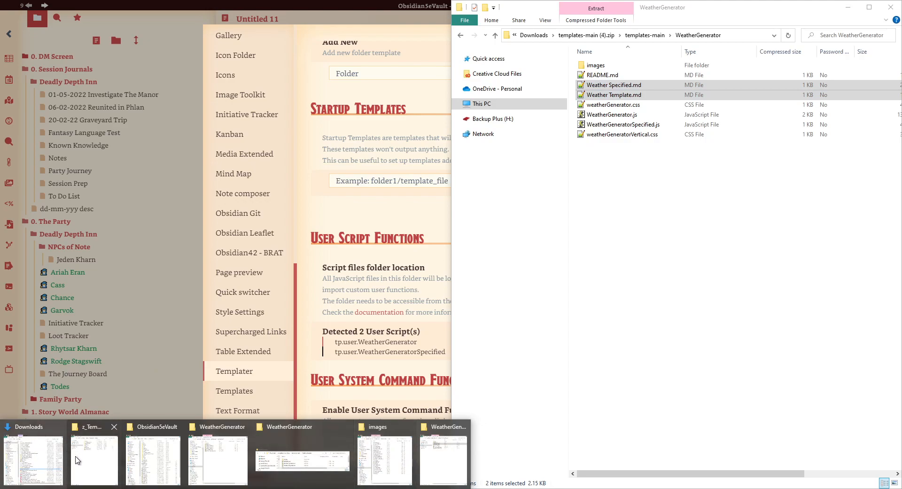
{"action": "left_click", "coordinate": [224, 471]}
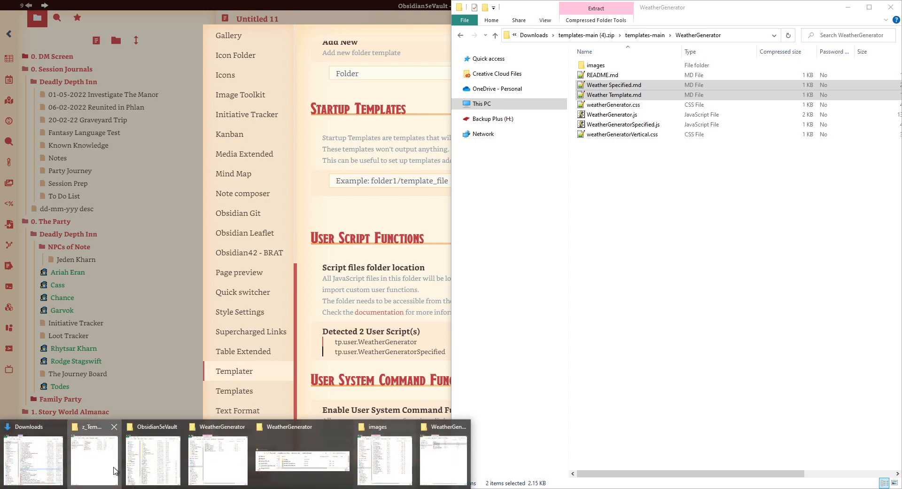
{"action": "left_click", "coordinate": [92, 451]}
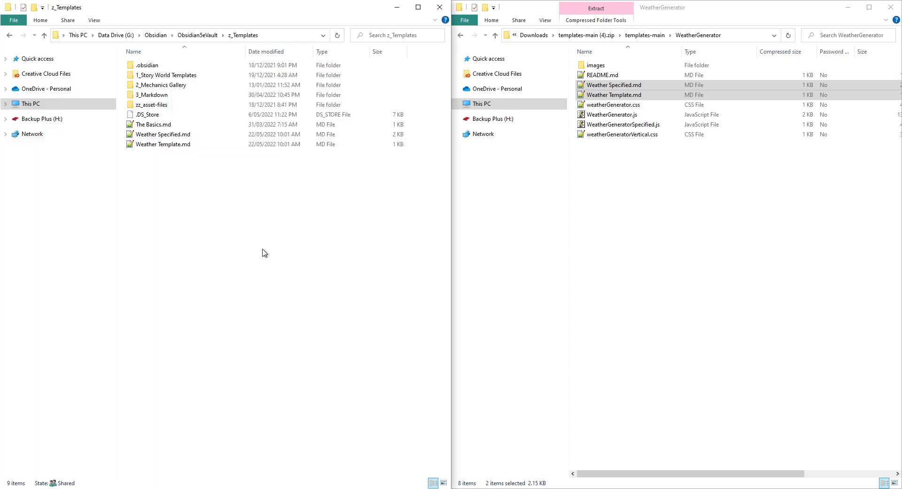
{"action": "left_click", "coordinate": [193, 35]}
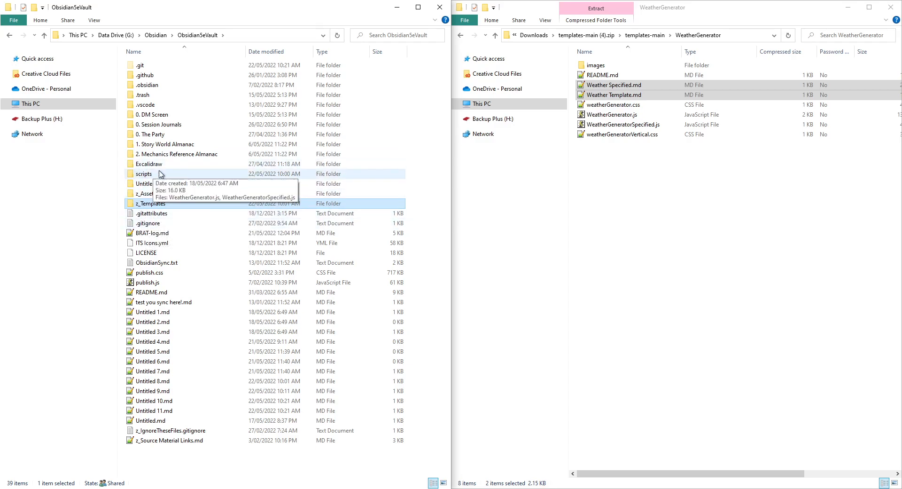
{"action": "mouse_move", "coordinate": [149, 173]}
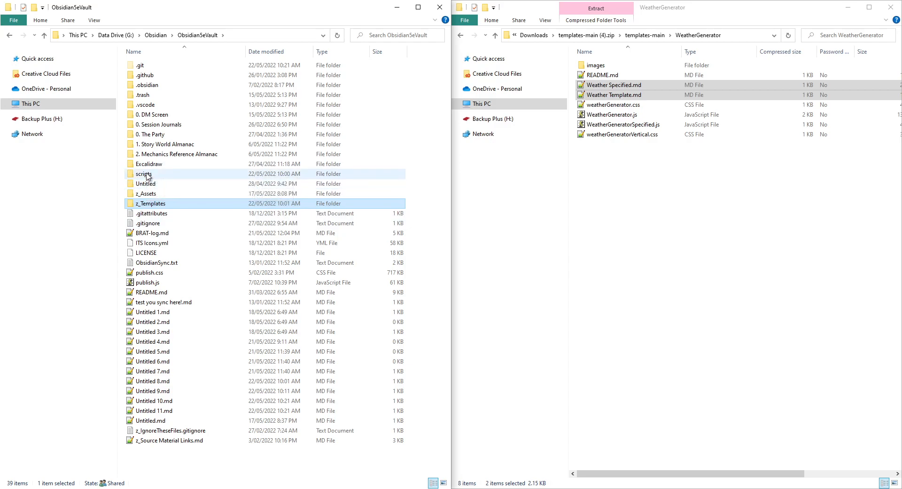
{"action": "double_click", "coordinate": [148, 175]}
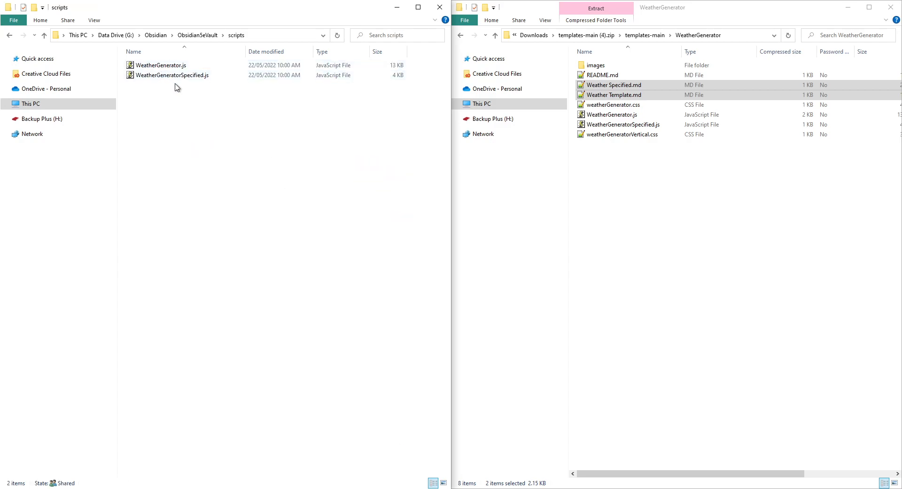
Select WeatherGenerator.js and WeatherGeneratorSpecified.js in the archive to compare them with the scripts folder, and clear the selection.
{"action": "left_click", "coordinate": [644, 114]}
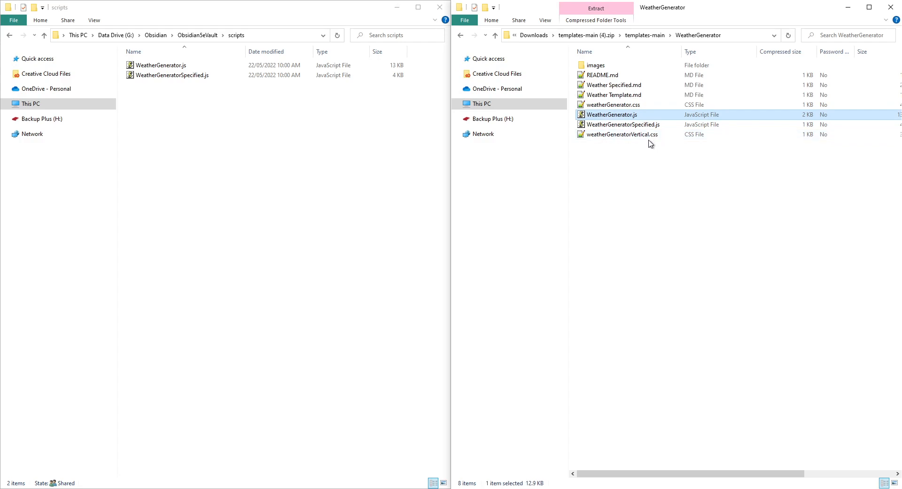
{"action": "left_click", "coordinate": [644, 125], "text": "shift"}
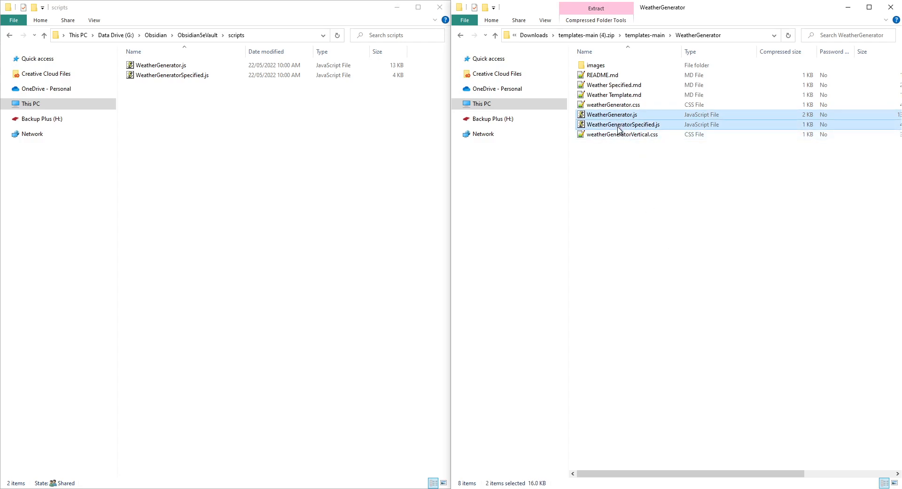
{"action": "left_click", "coordinate": [583, 189]}
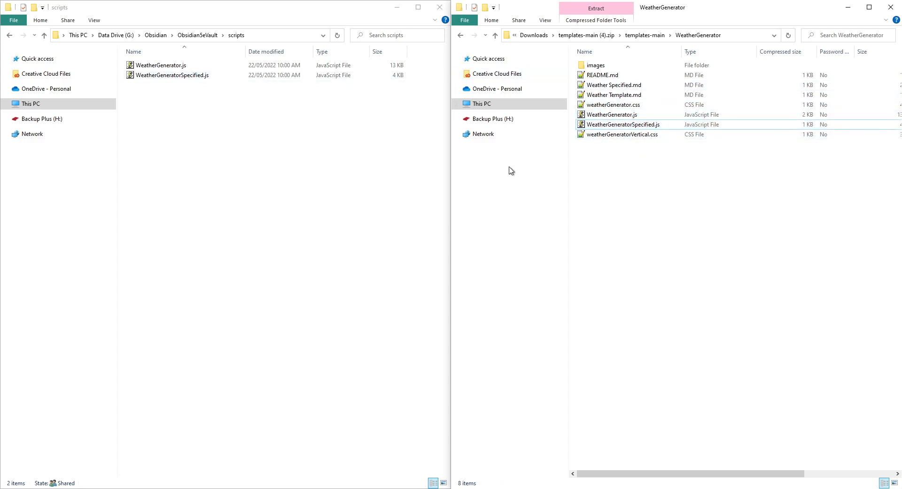
{"action": "left_click", "coordinate": [111, 10]}
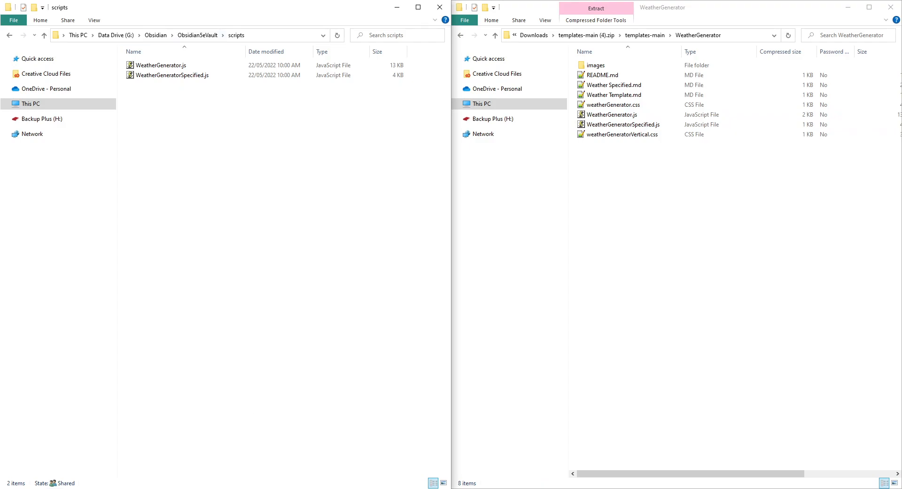
Switch back to Obsidian, clear Templater's script files folder location, set it to scripts, and close the settings.
{"action": "left_click", "coordinate": [264, 488]}
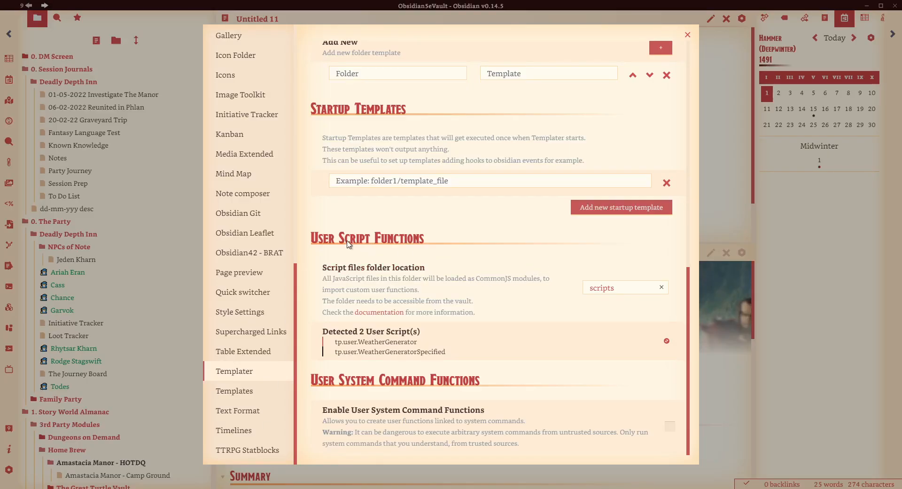
{"action": "left_click_drag", "start_coordinate": [637, 289], "coordinate": [501, 276]}
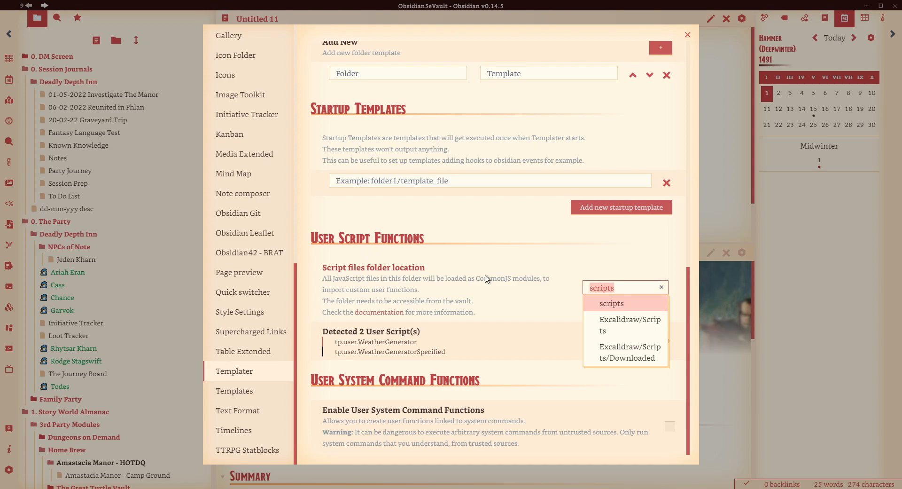
{"action": "key", "text": "BackSpace"}
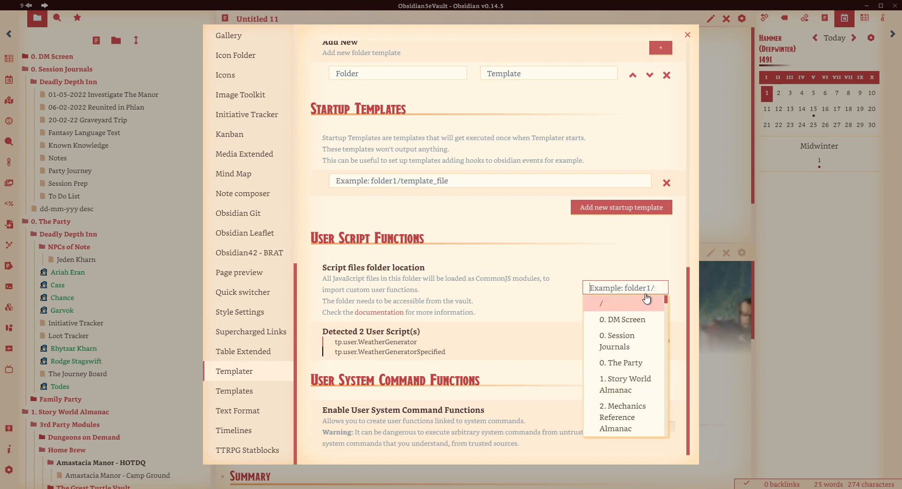
{"action": "scroll", "coordinate": [634, 342], "scroll_direction": "down", "scroll_amount": 1}
{"action": "scroll", "coordinate": [637, 350], "scroll_direction": "down", "scroll_amount": 3}
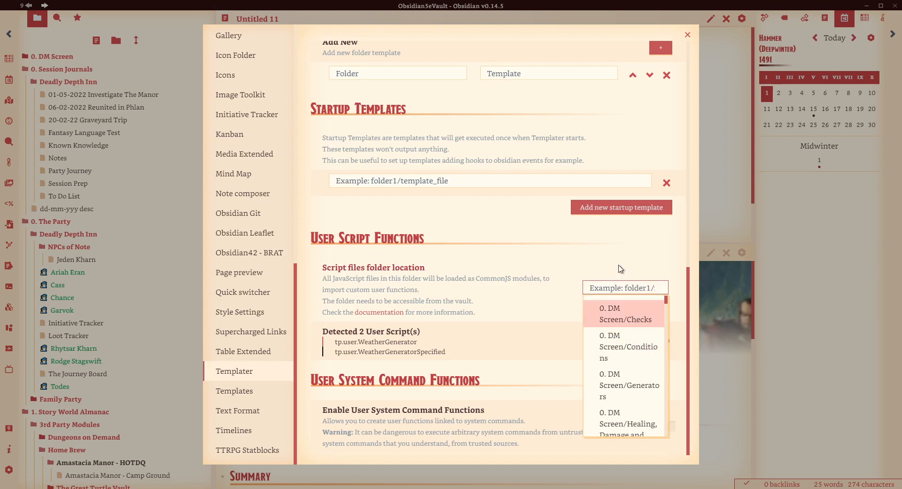
{"action": "type", "text": "script"}
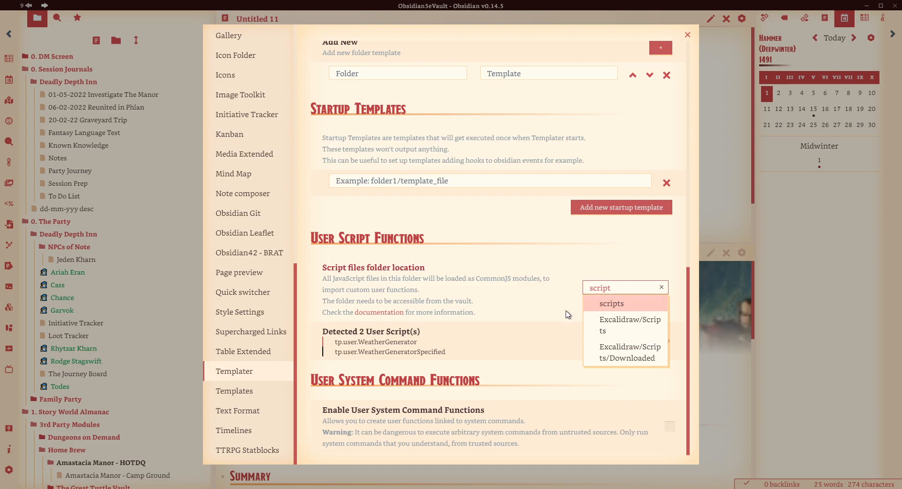
{"action": "left_click", "coordinate": [611, 303]}
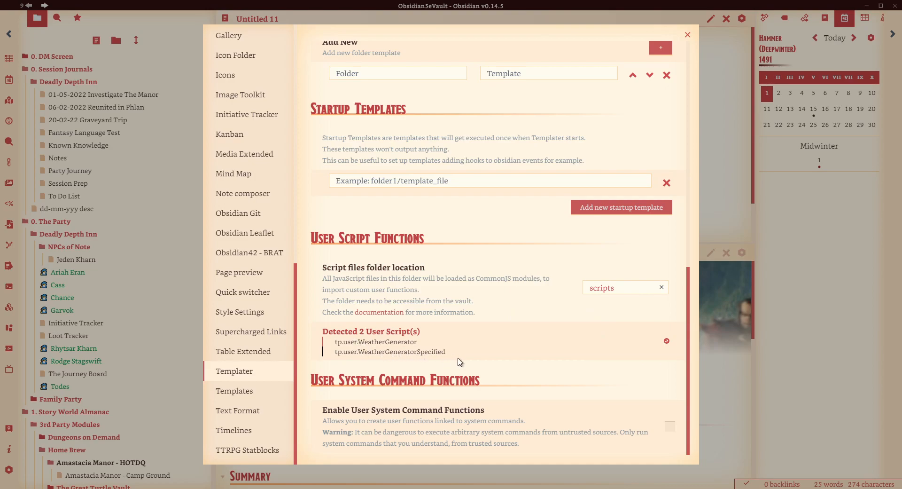
{"action": "left_click", "coordinate": [688, 35]}
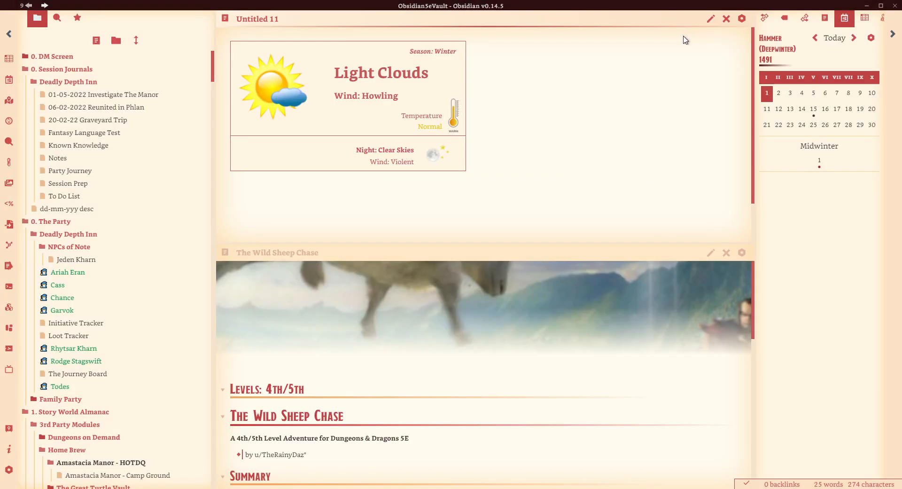
Switch to File Explorer, show the vault's scripts folder beside the archive's WeatherGenerator folder, and select weatherGenerator.css and weatherGeneratorVertical.css in the archive.
{"action": "mouse_move", "coordinate": [225, 488]}
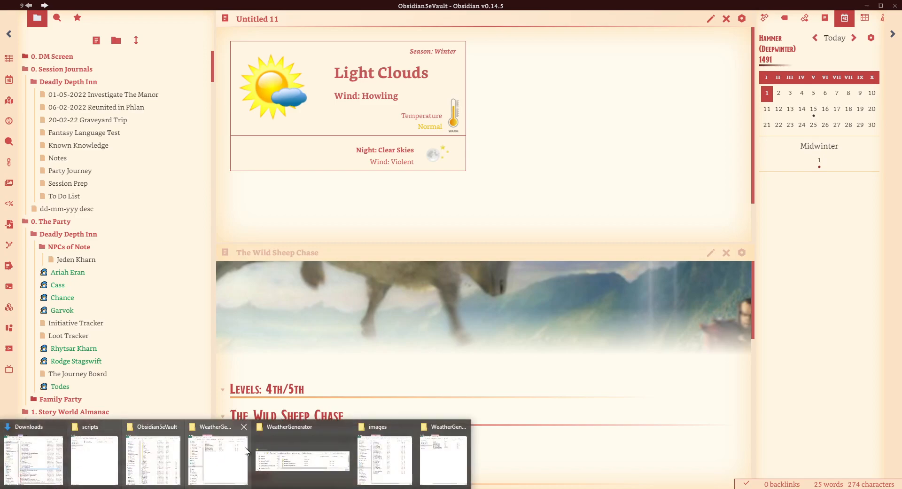
{"action": "left_click", "coordinate": [463, 469]}
{"action": "mouse_move", "coordinate": [89, 488]}
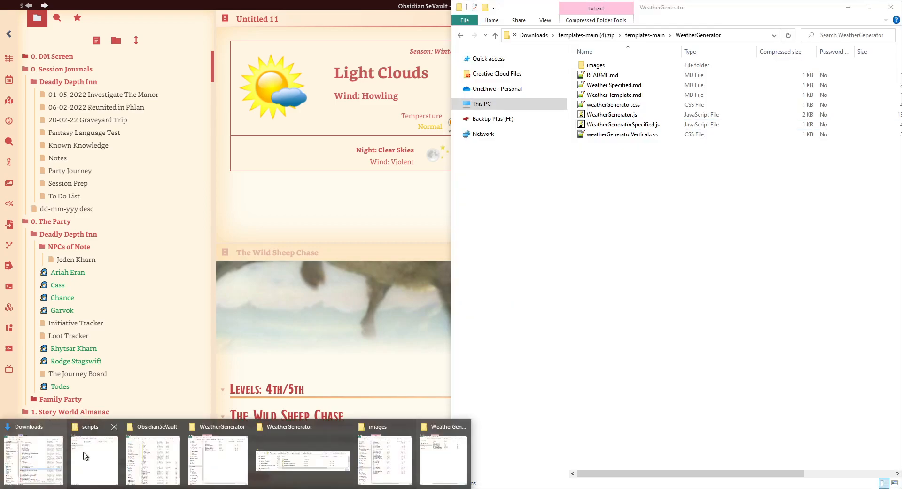
{"action": "left_click", "coordinate": [90, 462]}
{"action": "left_click", "coordinate": [605, 200]}
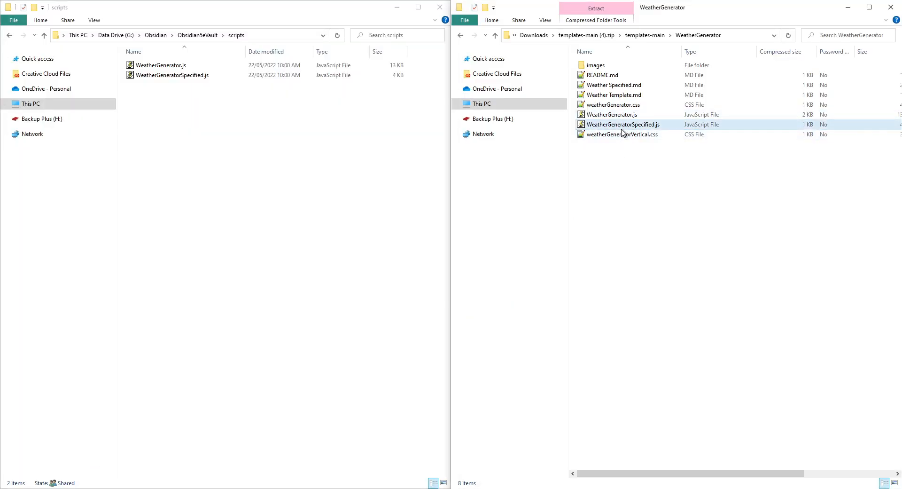
{"action": "left_click", "coordinate": [619, 105]}
{"action": "left_click", "coordinate": [632, 134], "text": "ctrl"}
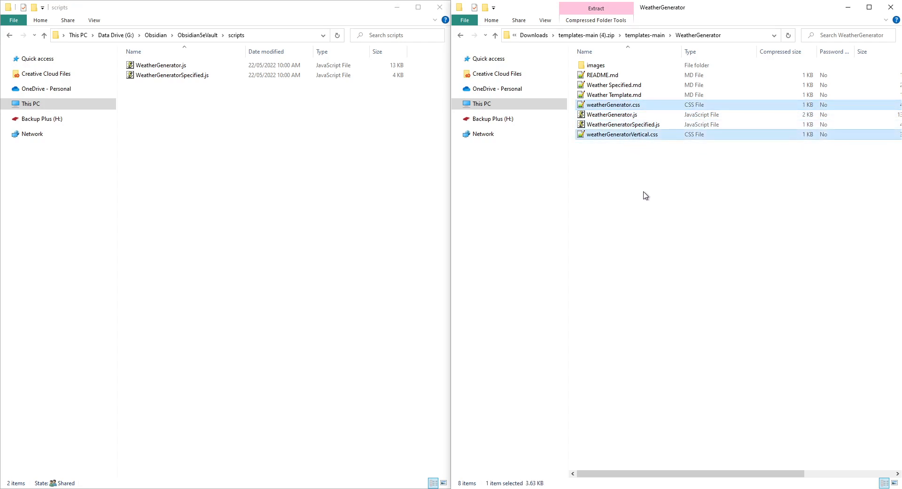
Open the vault's .obsidian/snippets folder, select weatherGenerator.css and weatherGeneratorVertical.css to check them, and clear the selection.
{"action": "left_click", "coordinate": [223, 193]}
{"action": "left_click", "coordinate": [197, 35]}
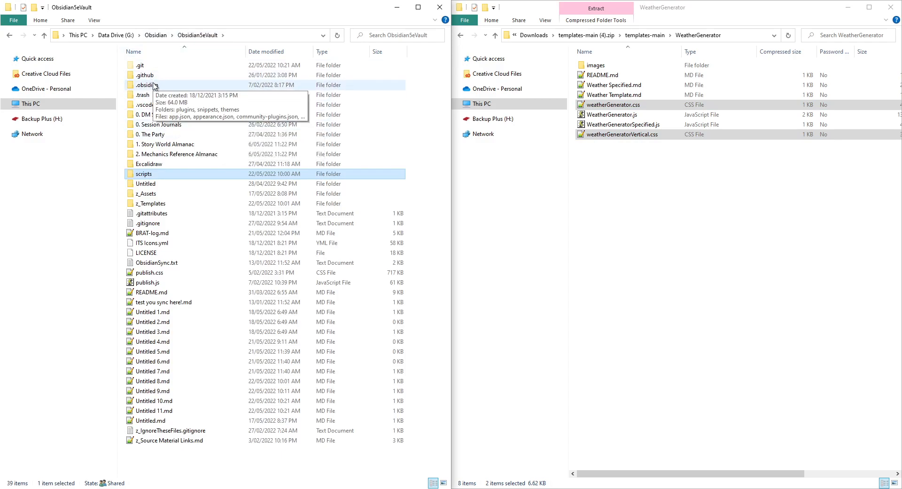
{"action": "double_click", "coordinate": [167, 89]}
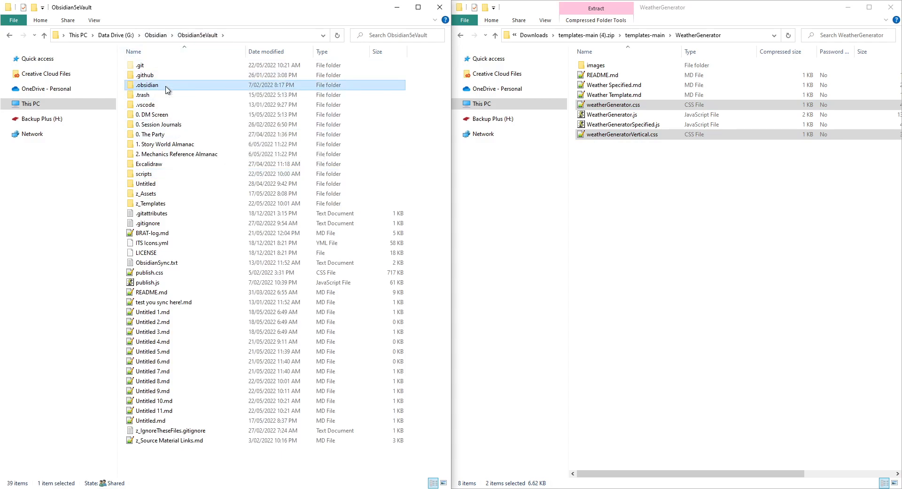
{"action": "double_click", "coordinate": [163, 78]}
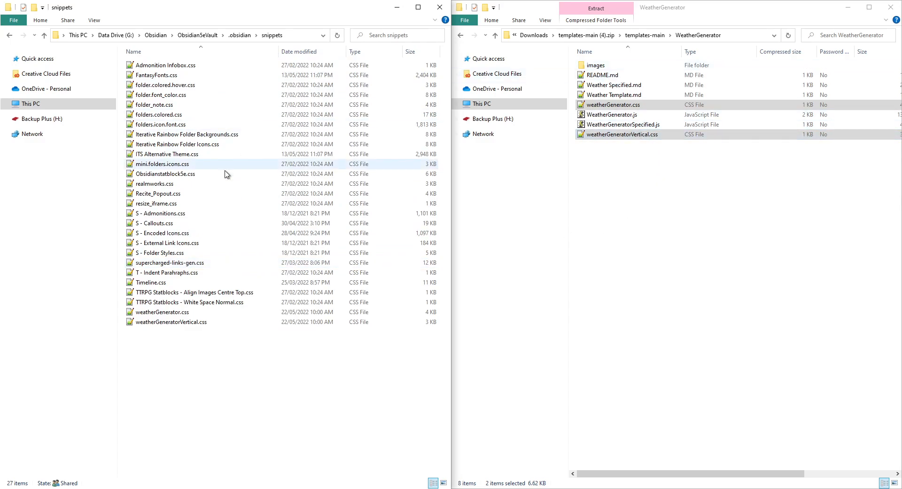
{"action": "mouse_move", "coordinate": [174, 344]}
{"action": "left_mouse_down"}
{"action": "mouse_move", "coordinate": [150, 324]}
{"action": "mouse_move", "coordinate": [164, 359]}
{"action": "left_mouse_up"}
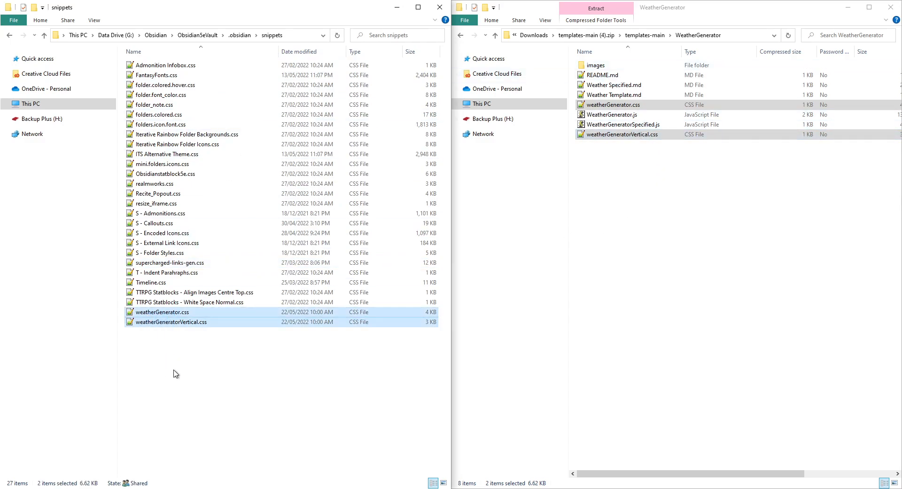
{"action": "left_click", "coordinate": [209, 395]}
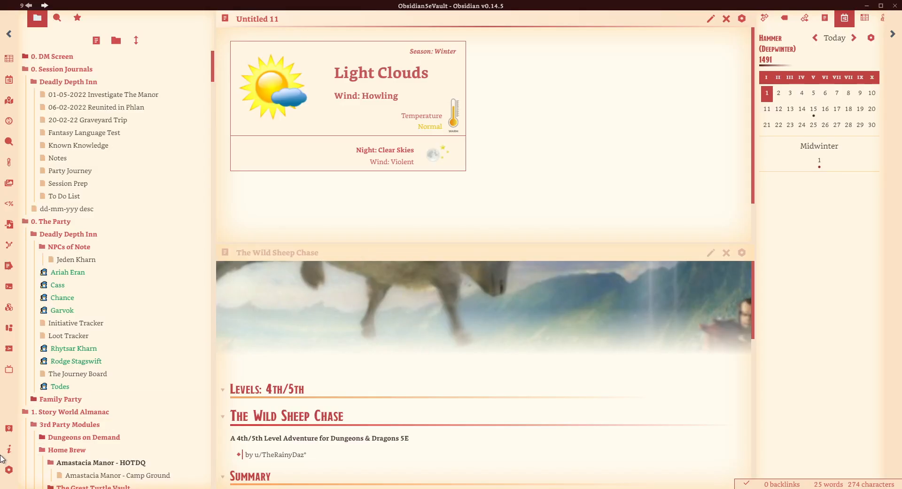
Switch to Obsidian, reload the CSS snippets in the appearance settings, and check the weatherGenerator and weatherGeneratorVertical snippets before closing the settings.
{"action": "left_click", "coordinate": [9, 470]}
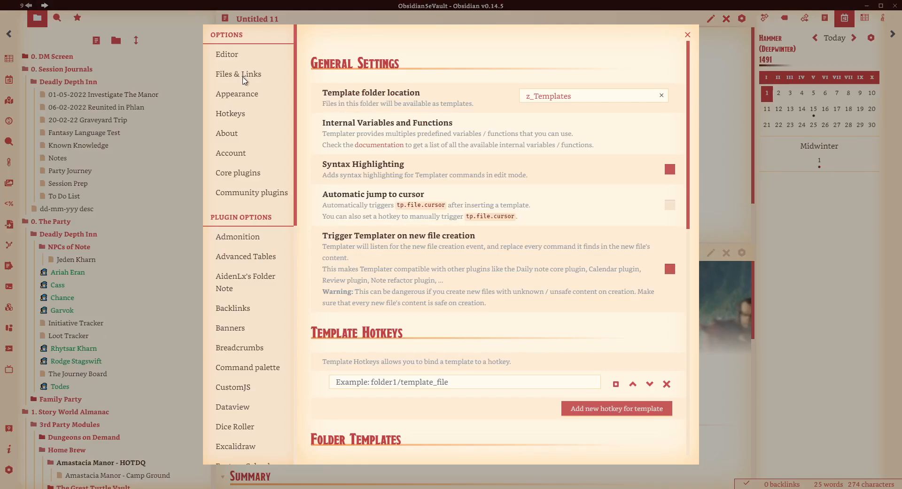
{"action": "left_click", "coordinate": [238, 94]}
{"action": "scroll", "coordinate": [514, 235], "scroll_direction": "down", "scroll_amount": 3}
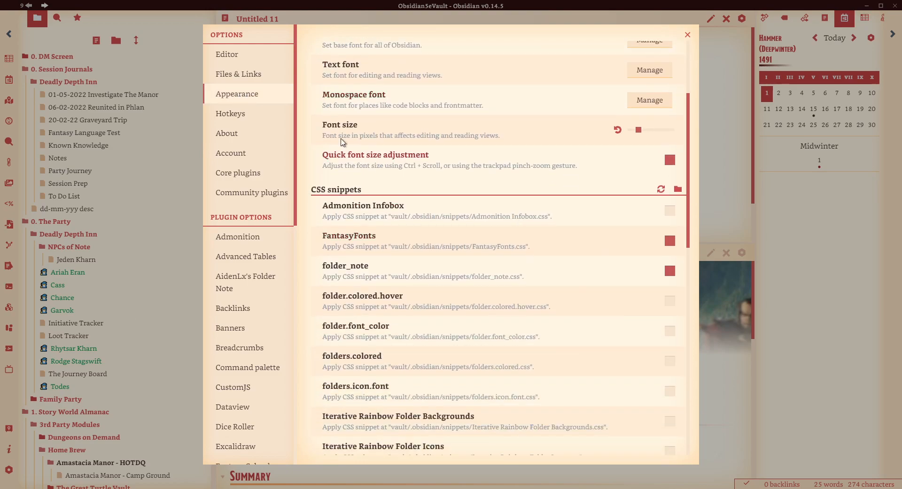
{"action": "left_click", "coordinate": [661, 189]}
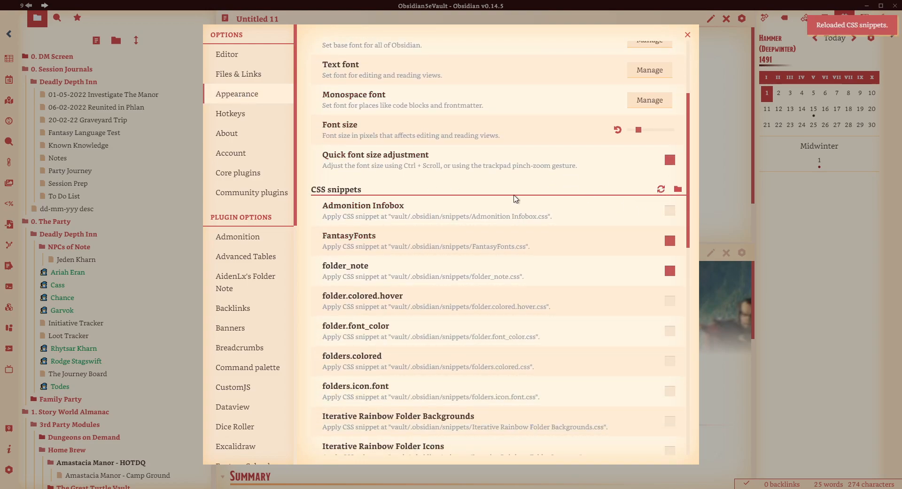
{"action": "scroll", "coordinate": [441, 243], "scroll_direction": "down", "scroll_amount": 5}
{"action": "scroll", "coordinate": [447, 263], "scroll_direction": "down", "scroll_amount": 6}
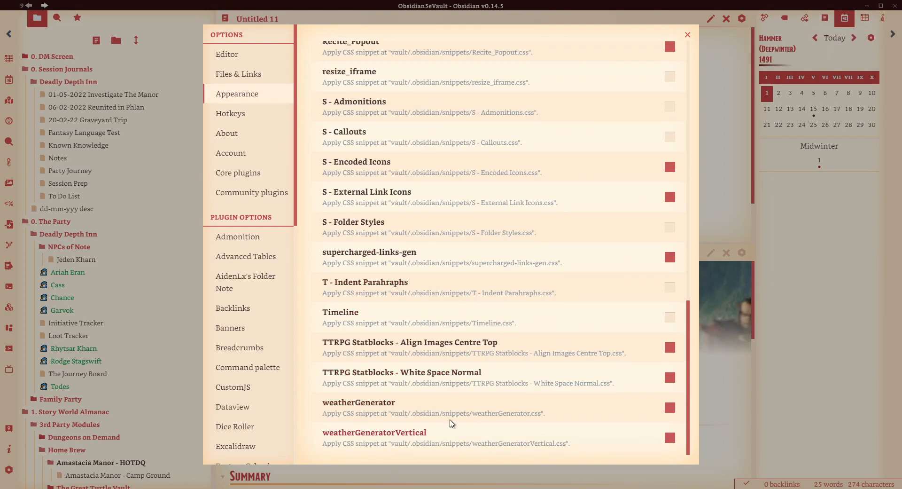
{"action": "left_click", "coordinate": [688, 35]}
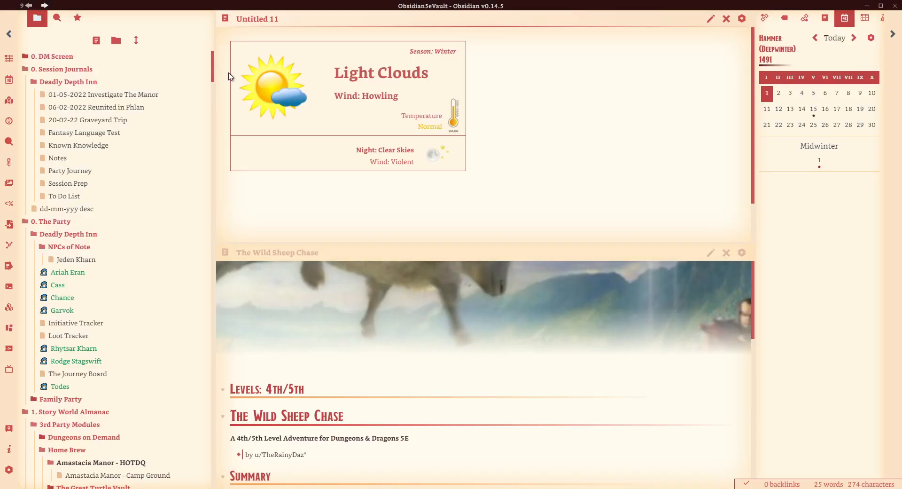
Search the available commands for reload and dismiss the command list without running anything.
{"action": "left_click", "coordinate": [8, 289]}
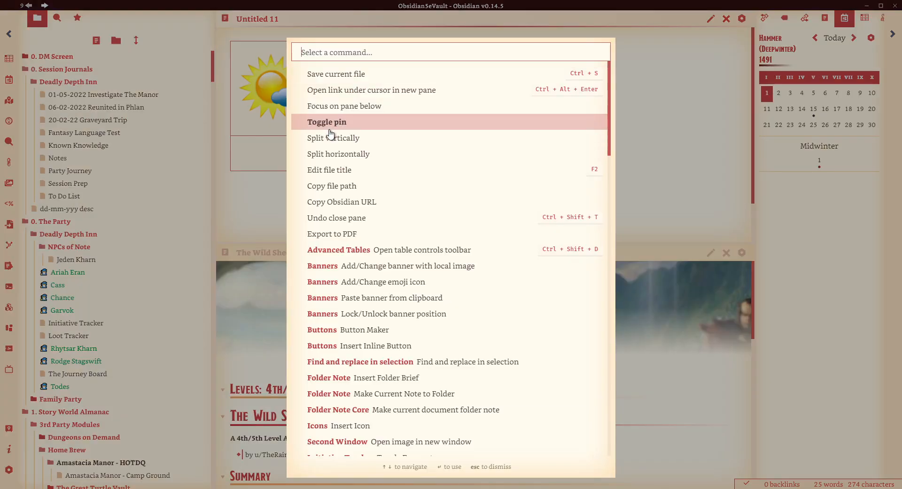
{"action": "type", "text": "reload"}
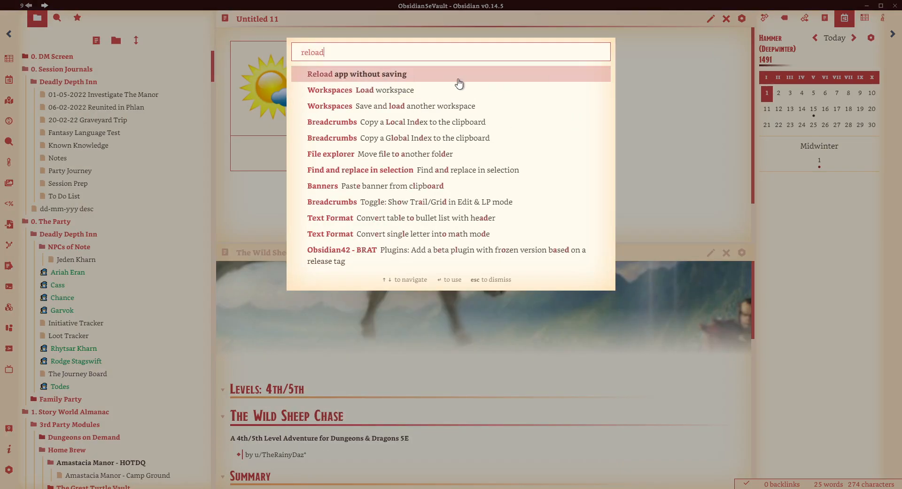
{"action": "left_click", "coordinate": [668, 88]}
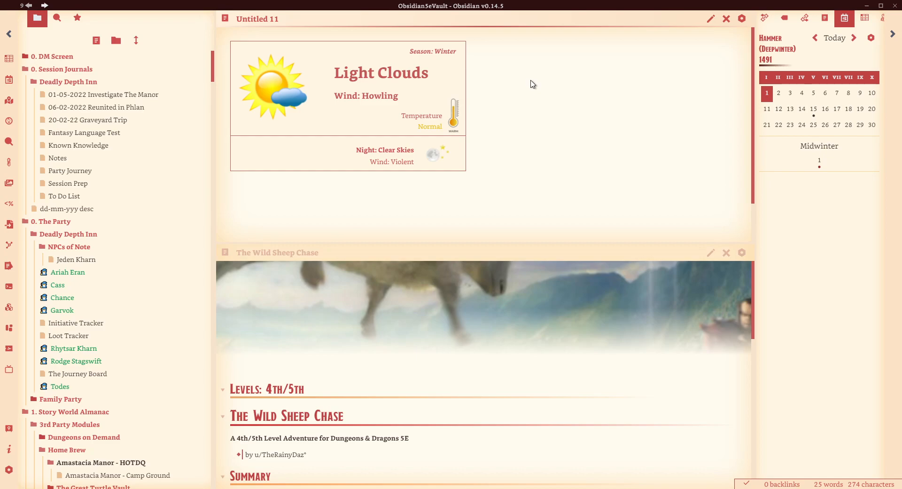
Create a new note from the Weather Specified template, choosing Horizontal Layout and the Winter season.
{"action": "key", "text": "alt+e"}
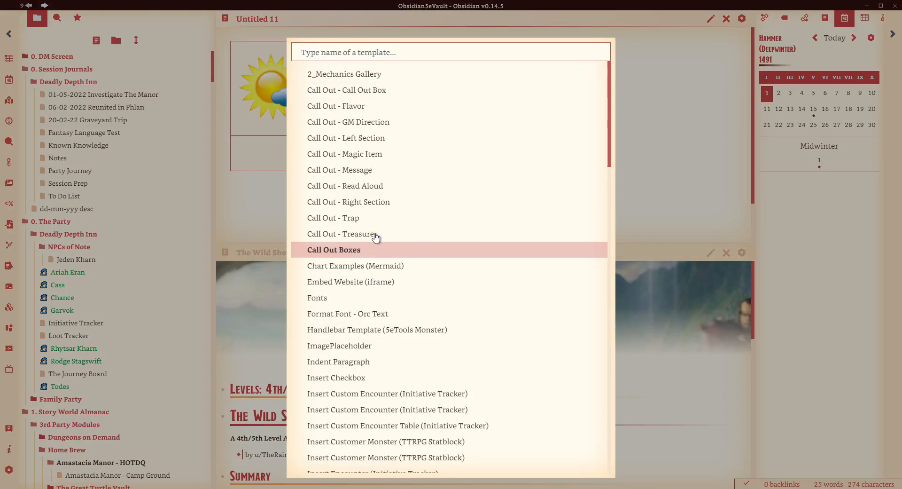
{"action": "scroll", "coordinate": [428, 371], "scroll_direction": "down", "scroll_amount": 15}
{"action": "scroll", "coordinate": [429, 373], "scroll_direction": "up", "scroll_amount": 15}
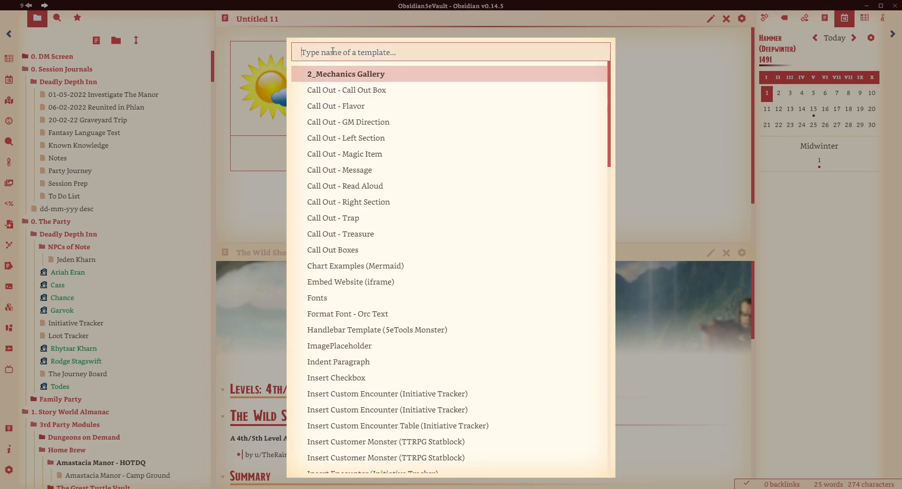
{"action": "type", "text": "weather"}
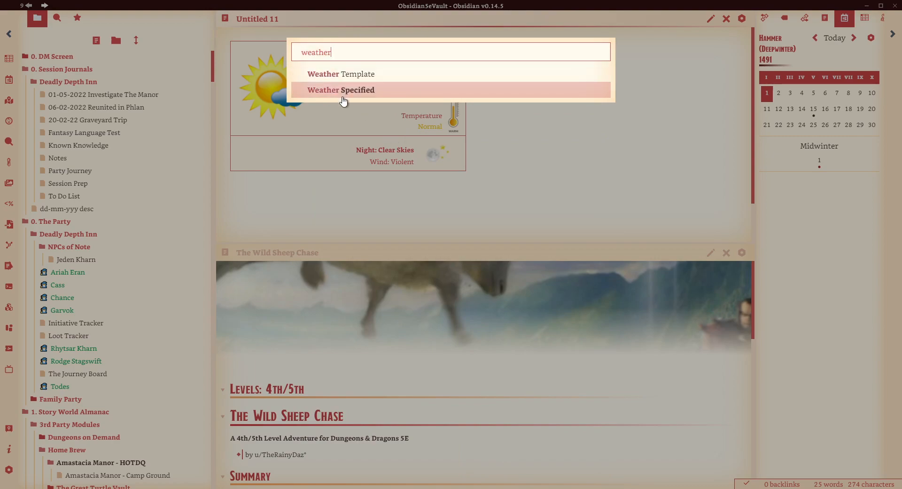
{"action": "left_click", "coordinate": [318, 90]}
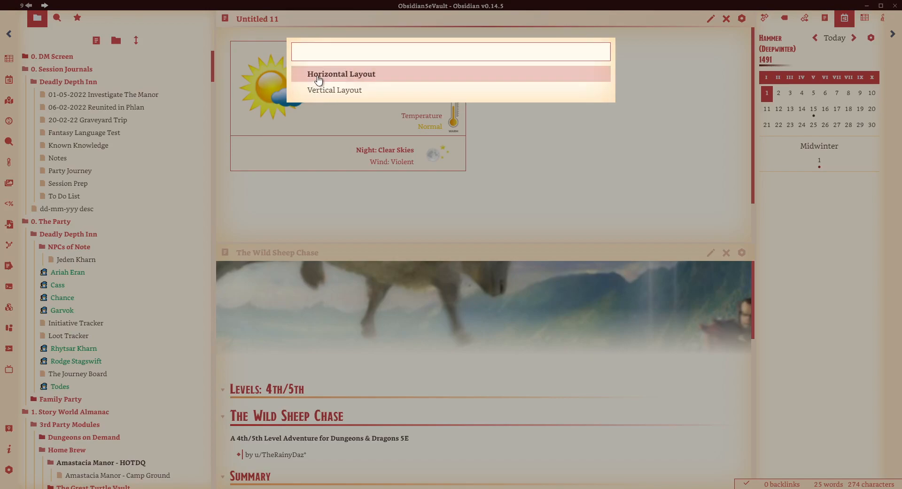
{"action": "left_click", "coordinate": [319, 75]}
{"action": "left_click", "coordinate": [347, 122]}
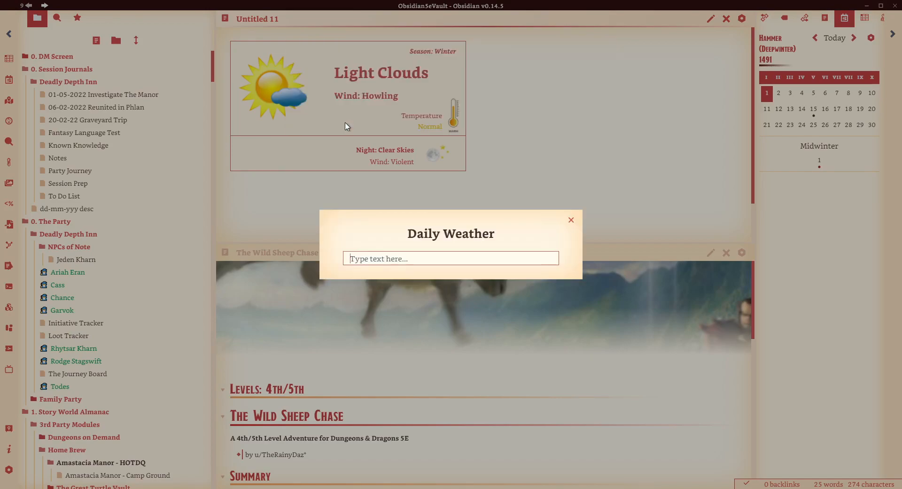
Enter Raining as the daily weather with the Mostly Cloudy image, High as the daily wind, and Warmer as the temperature option.
{"action": "left_click", "coordinate": [395, 264]}
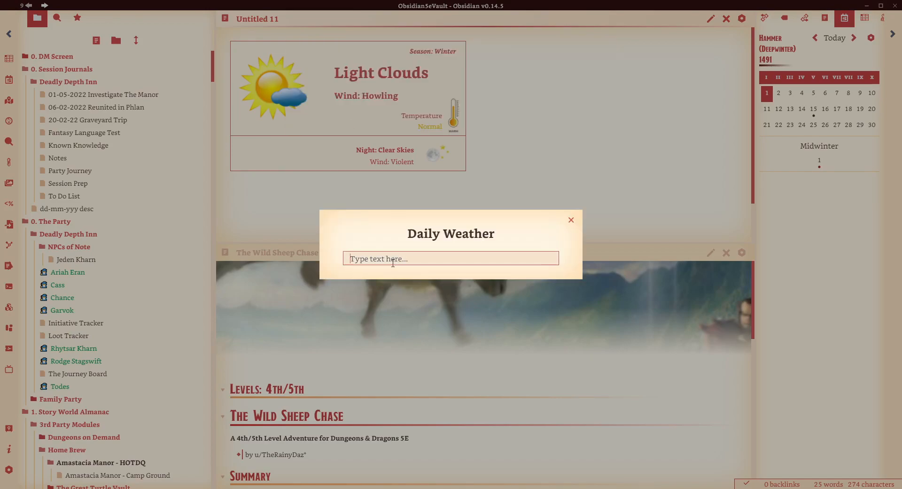
{"action": "type", "text": "Raining"}
{"action": "key", "text": "Return"}
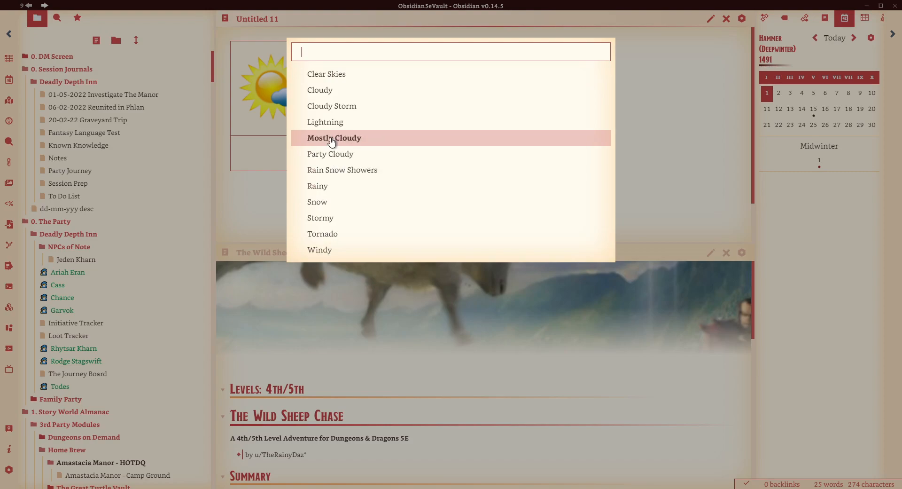
{"action": "left_click", "coordinate": [350, 139]}
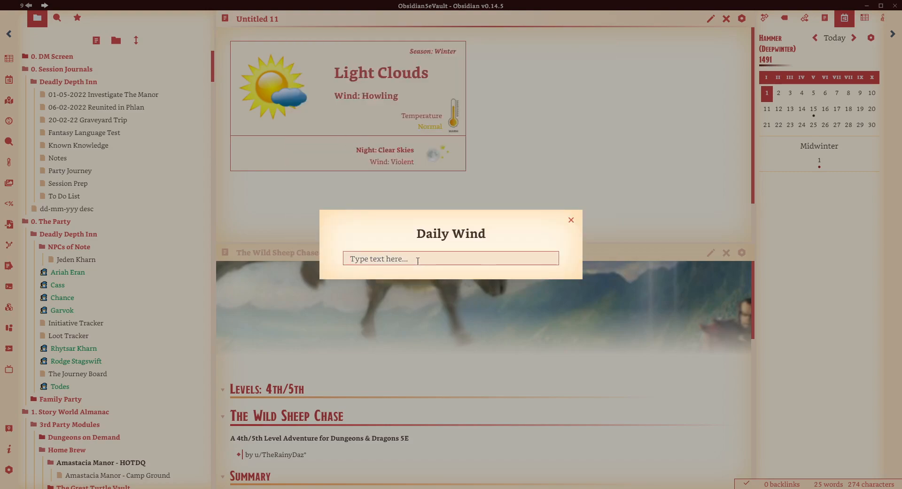
{"action": "type", "text": "High"}
{"action": "key", "text": "Return"}
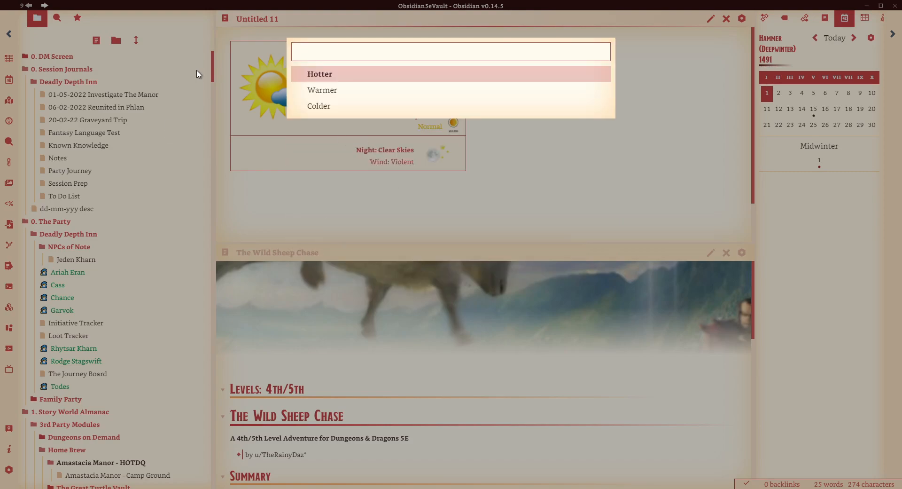
{"action": "left_click", "coordinate": [324, 94]}
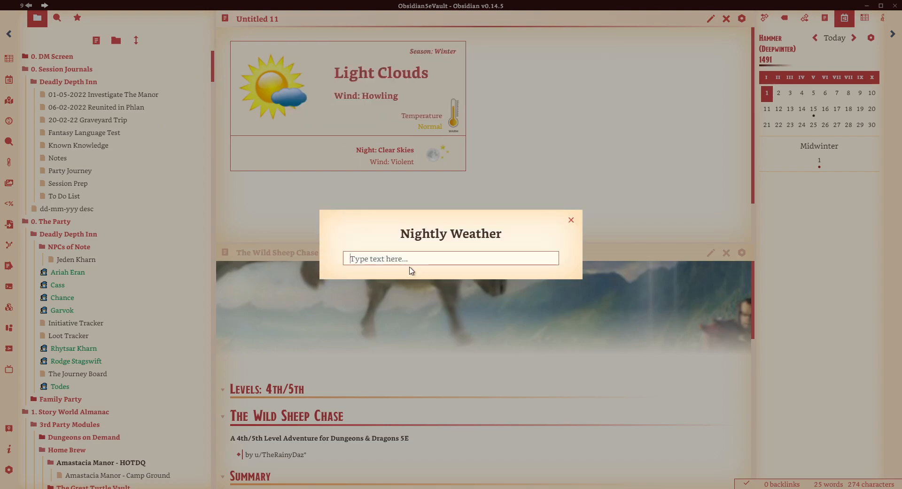
Enter Cold as the nightly weather with the Rain Snow Showers image, and set the nightly wind to High.
{"action": "type", "text": "Calm"}
{"action": "key", "text": "Return"}
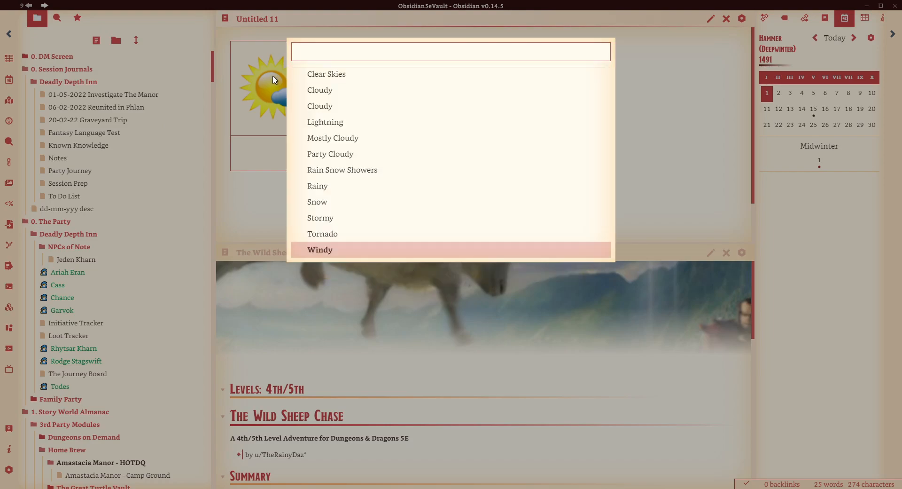
{"action": "left_click", "coordinate": [342, 173]}
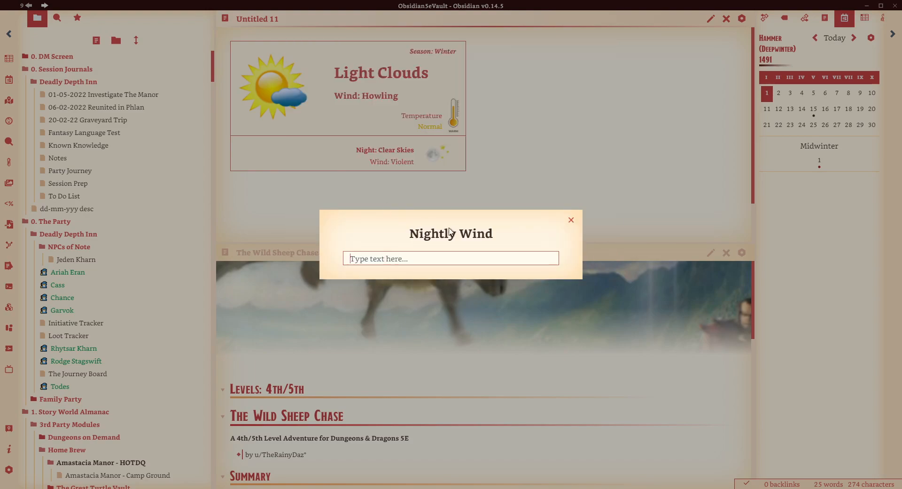
{"action": "left_click", "coordinate": [414, 260]}
{"action": "type", "text": "High"}
{"action": "key", "text": "Return"}
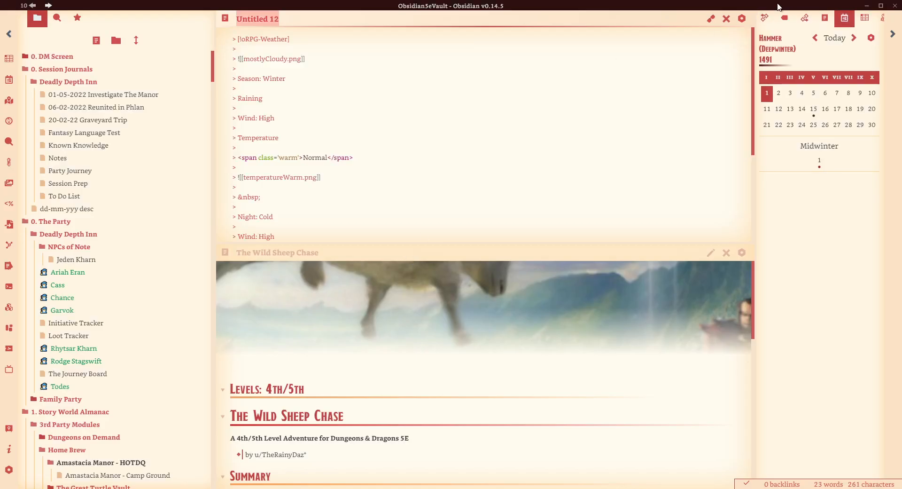
Show the generated weather note in reading view, switching briefly to its source and back.
{"action": "left_click", "coordinate": [711, 19]}
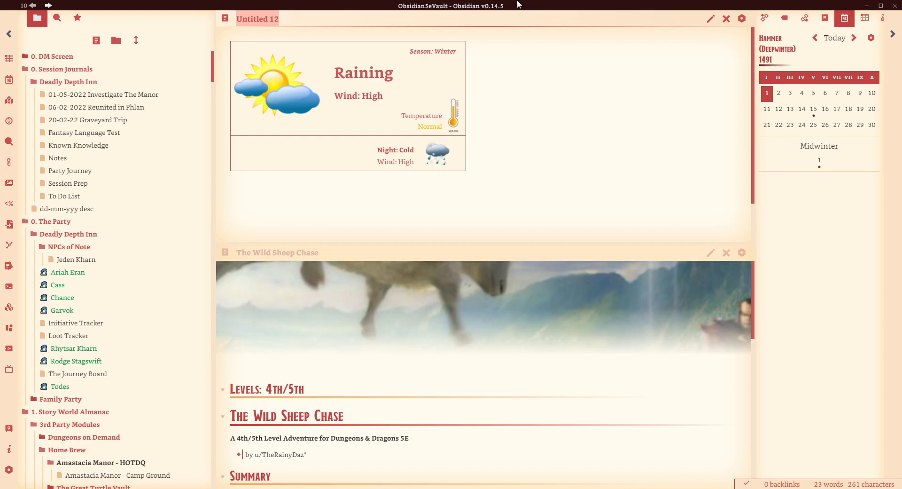
{"action": "left_click", "coordinate": [712, 22]}
{"action": "left_click", "coordinate": [710, 21]}
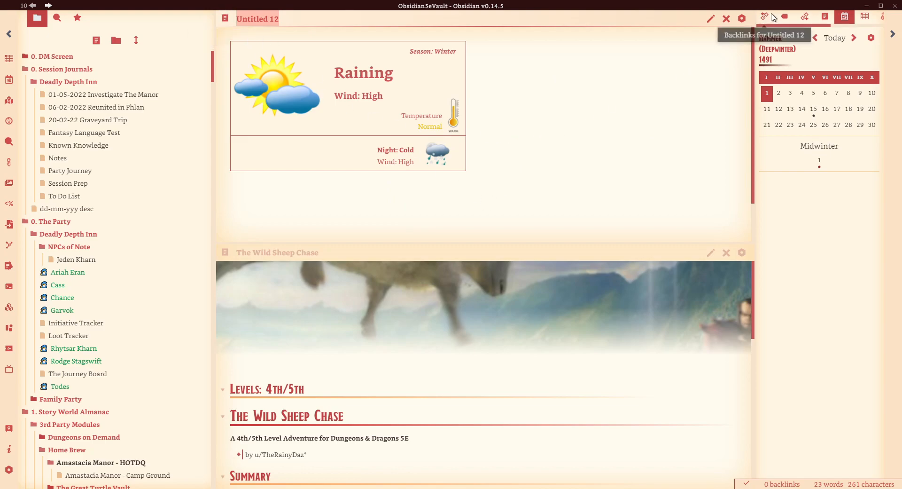
Move the weather note into the sidebar that holds the calendar, and widen the sidebar to fit the whole weather card.
{"action": "left_click_drag", "start_coordinate": [225, 18], "coordinate": [779, 100]}
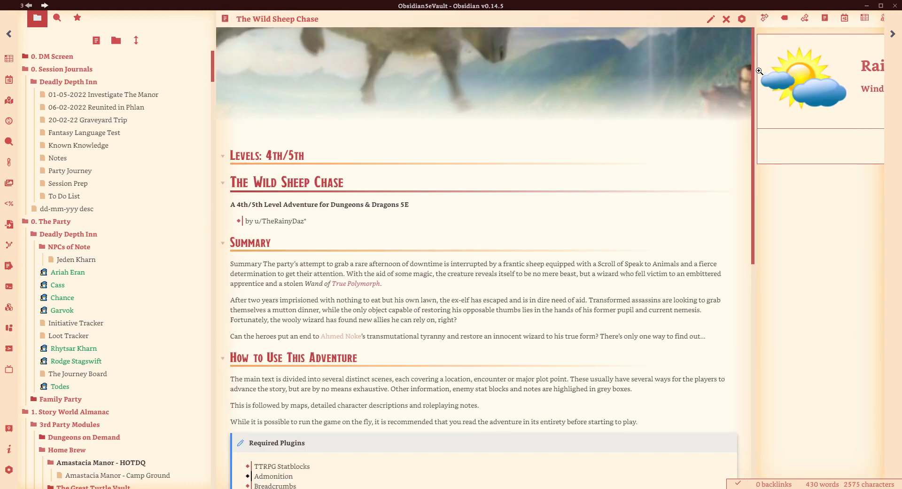
{"action": "left_click_drag", "start_coordinate": [757, 71], "coordinate": [667, 67]}
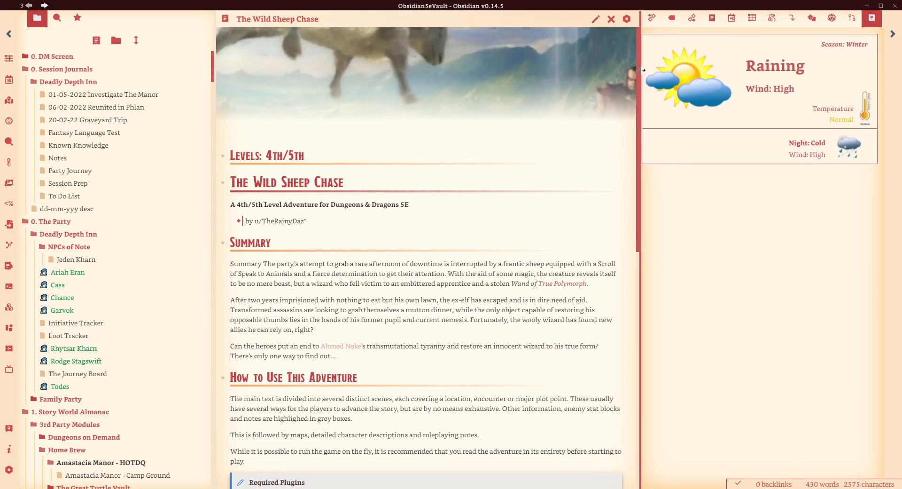
Generate a note from the Weather Template with the Vertical Layout and Summer as the season, and show it in reading view.
{"action": "key", "text": "alt+e"}
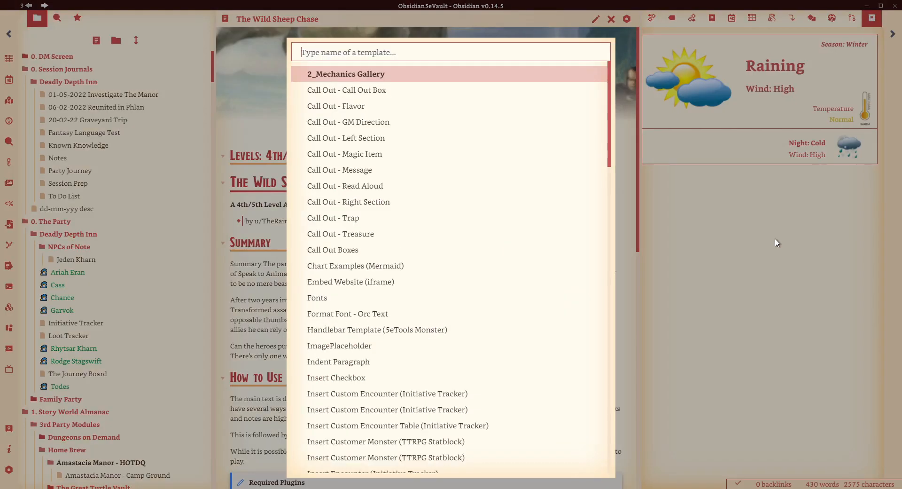
{"action": "type", "text": "weather"}
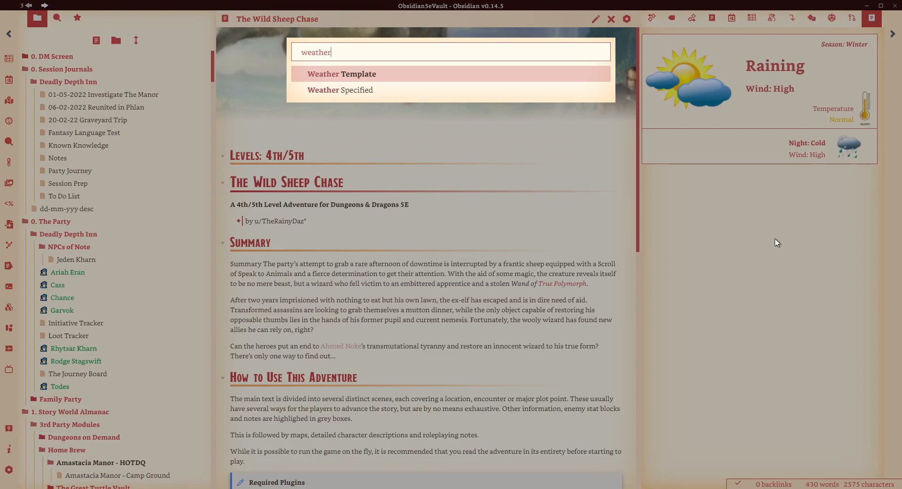
{"action": "key", "text": "Return"}
{"action": "key", "text": "Down"}
{"action": "key", "text": "Return"}
{"action": "key", "text": "Down"}
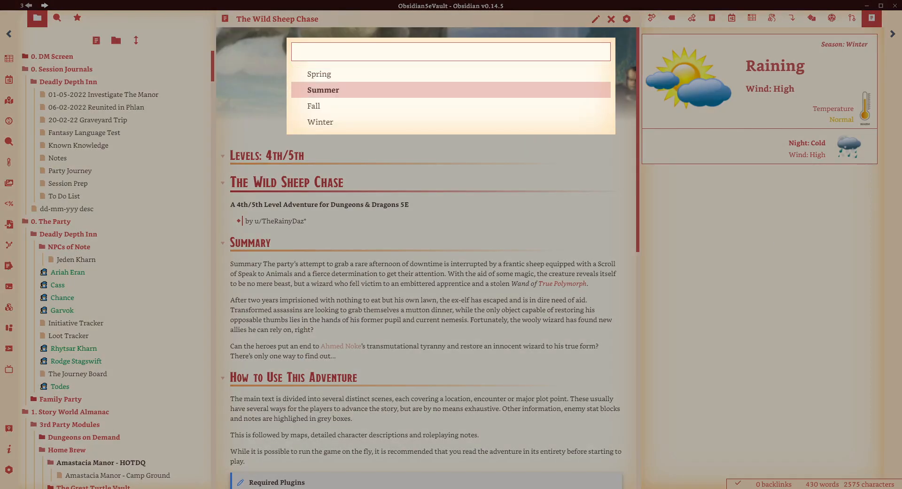
{"action": "key", "text": "Return"}
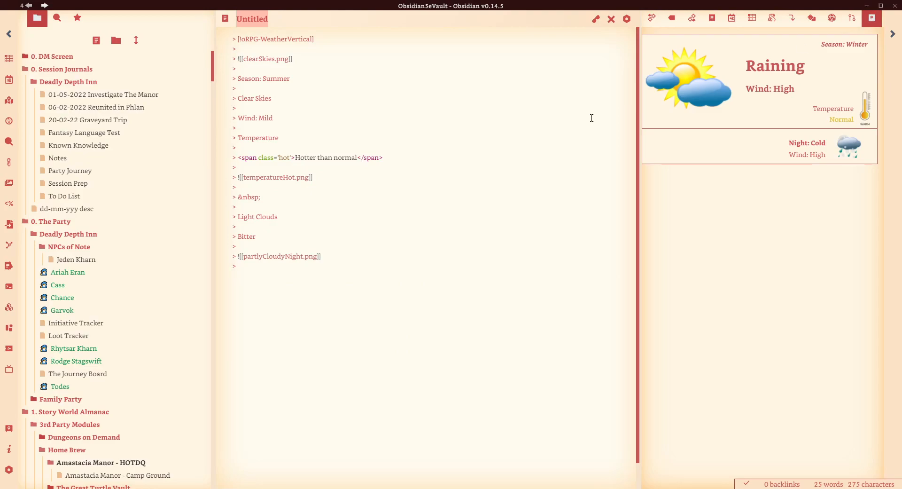
{"action": "left_click", "coordinate": [596, 19]}
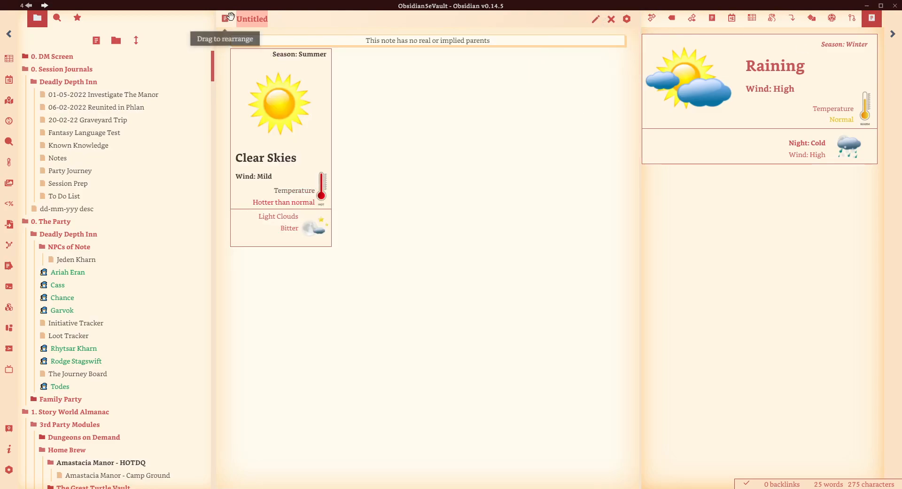
Replace the winter weather note in the calendar's sidebar with the summer one, and narrow the sidebar around the vertical card.
{"action": "left_click_drag", "start_coordinate": [226, 18], "coordinate": [763, 51]}
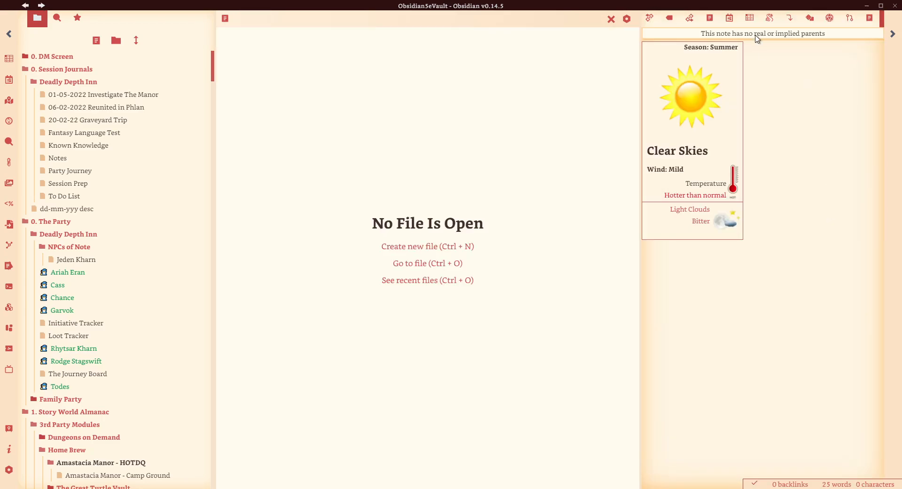
{"action": "left_click", "coordinate": [873, 19]}
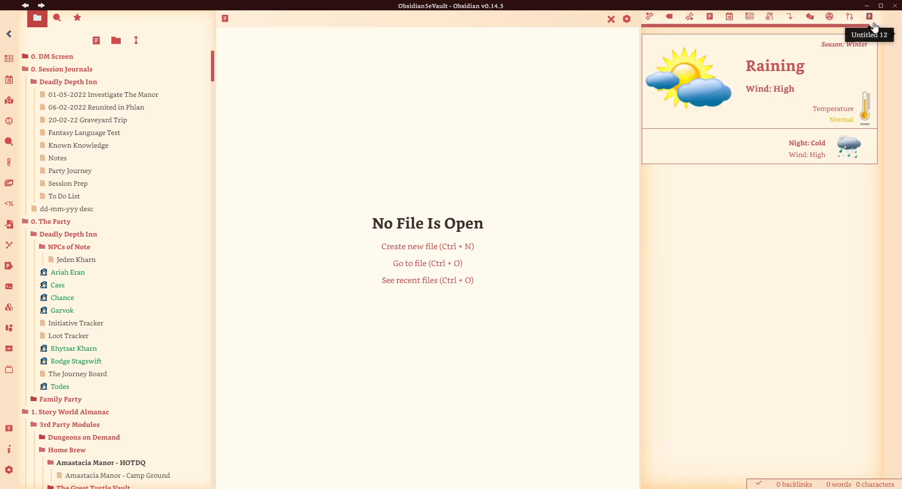
{"action": "right_click", "coordinate": [870, 19]}
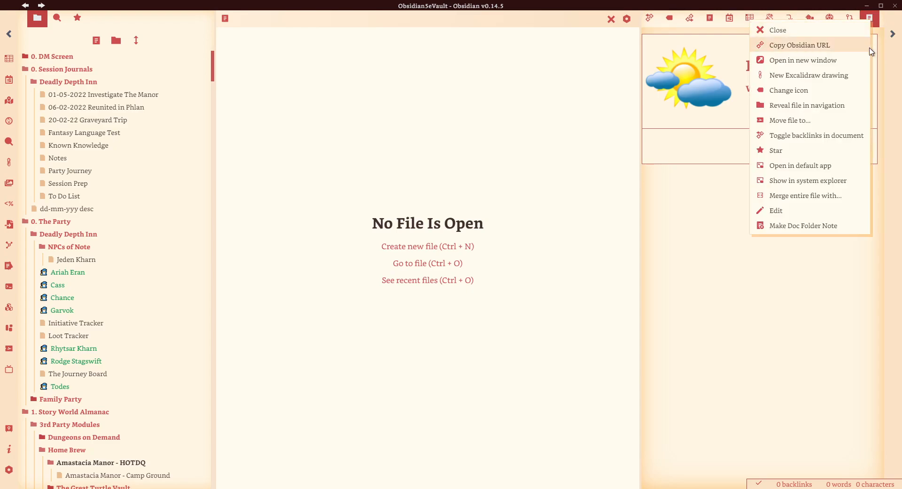
{"action": "left_click", "coordinate": [805, 31]}
{"action": "left_click_drag", "start_coordinate": [640, 194], "coordinate": [685, 196]}
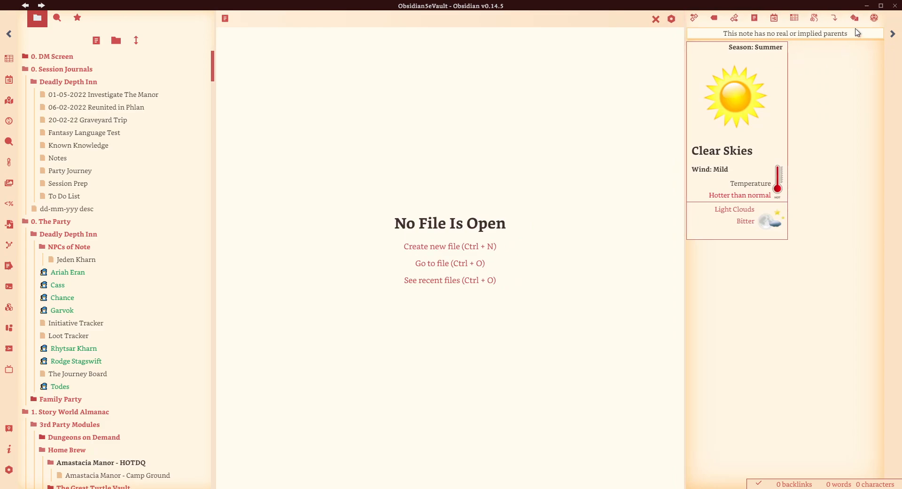
Show the initiative tracker in the narrowed sidebar and return to the summer weather note.
{"action": "left_click_drag", "start_coordinate": [844, 26], "coordinate": [895, 33]}
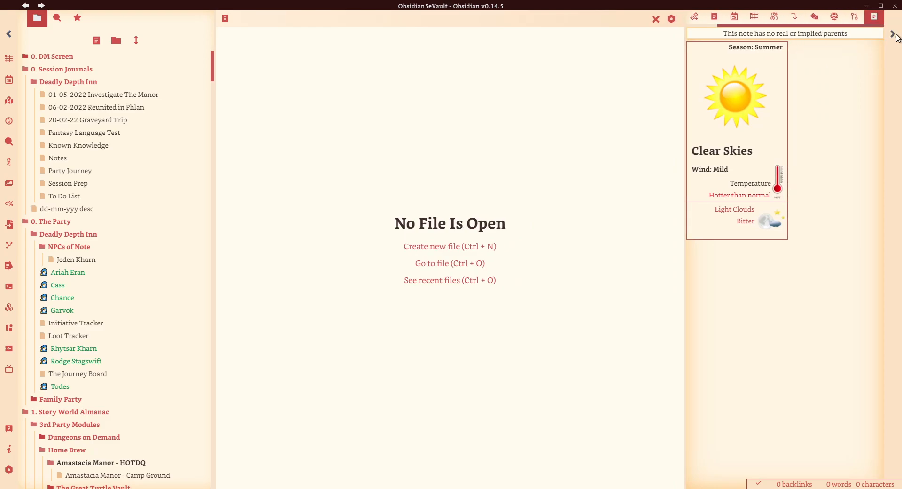
{"action": "left_click", "coordinate": [834, 16]}
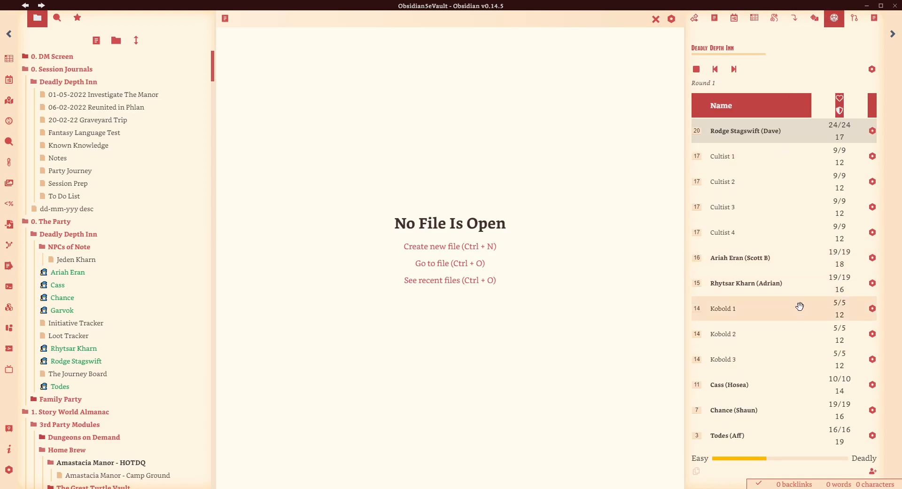
{"action": "left_click", "coordinate": [874, 18]}
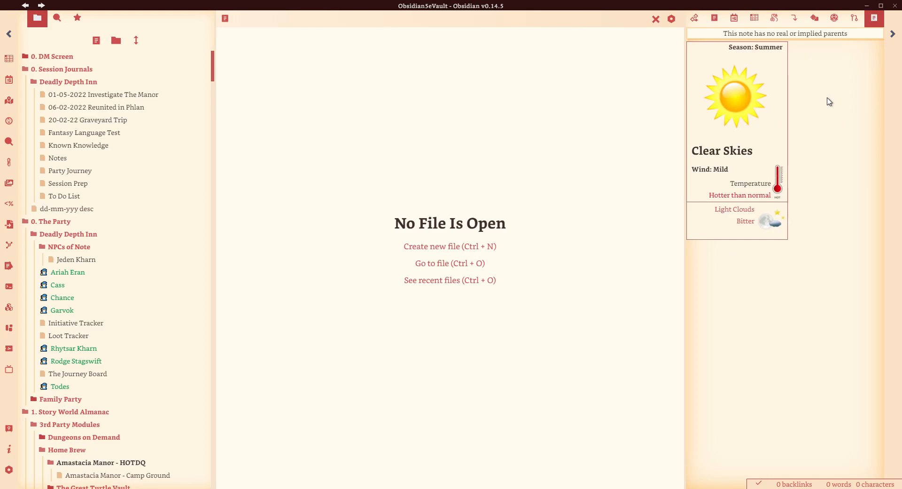
Generate a new note from the Weather Template with the Horizontal Layout and Spring as the season, and show it in reading view.
{"action": "key", "text": "alt+n"}
{"action": "type", "text": "weat"}
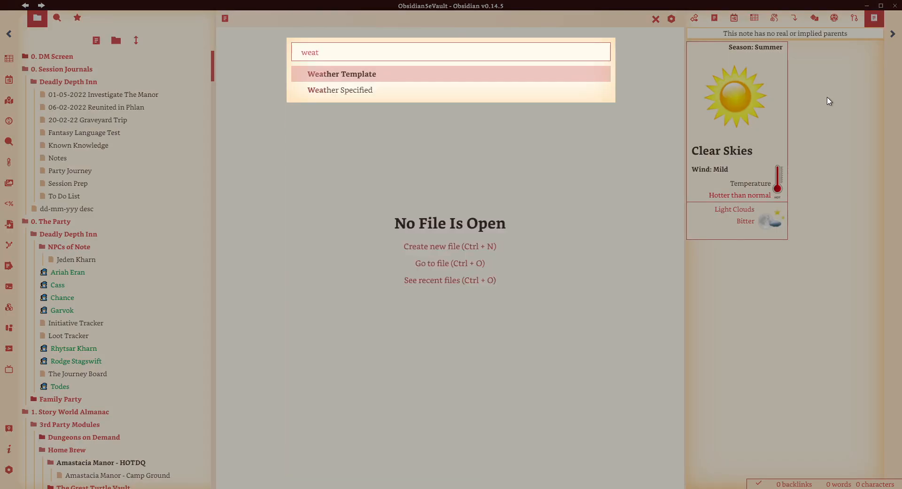
{"action": "key", "text": "Return"}
{"action": "key", "text": "Return"}
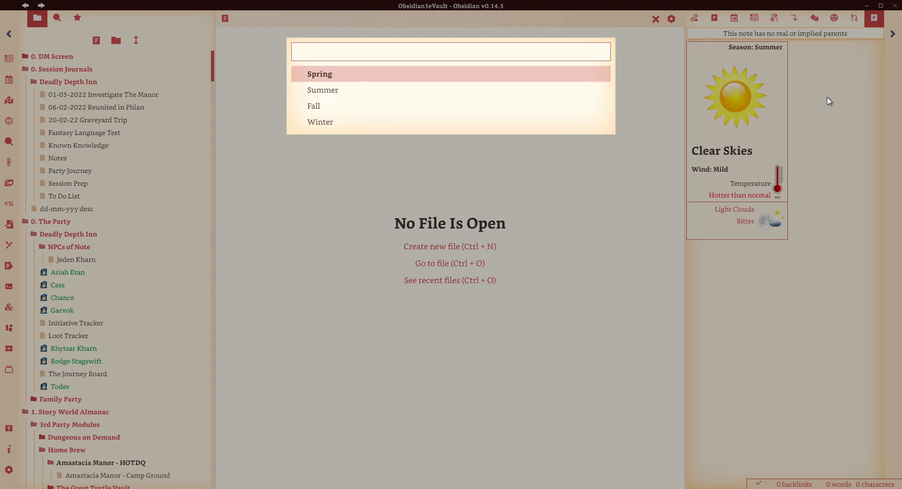
{"action": "key", "text": "Return"}
{"action": "left_click", "coordinate": [639, 20]}
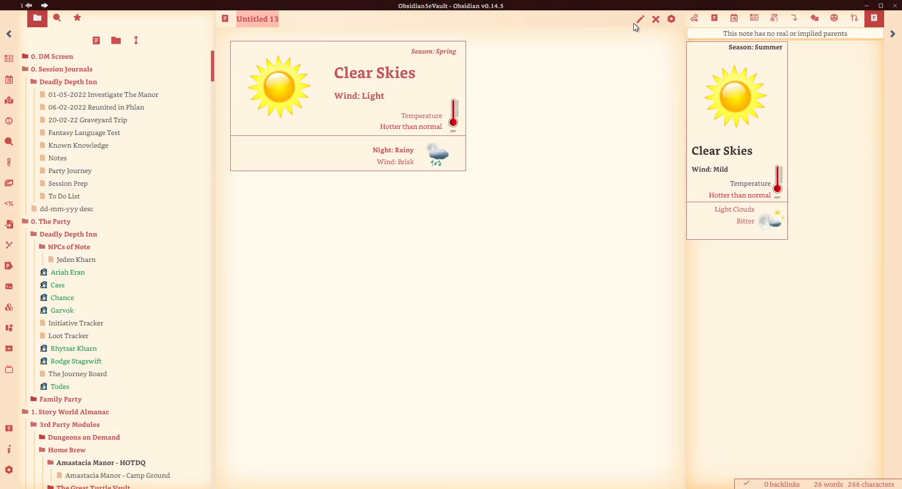
Switch the sidebar's summer weather note to its source and back, and briefly show the initiative tracker in its place.
{"action": "right_click", "coordinate": [874, 18]}
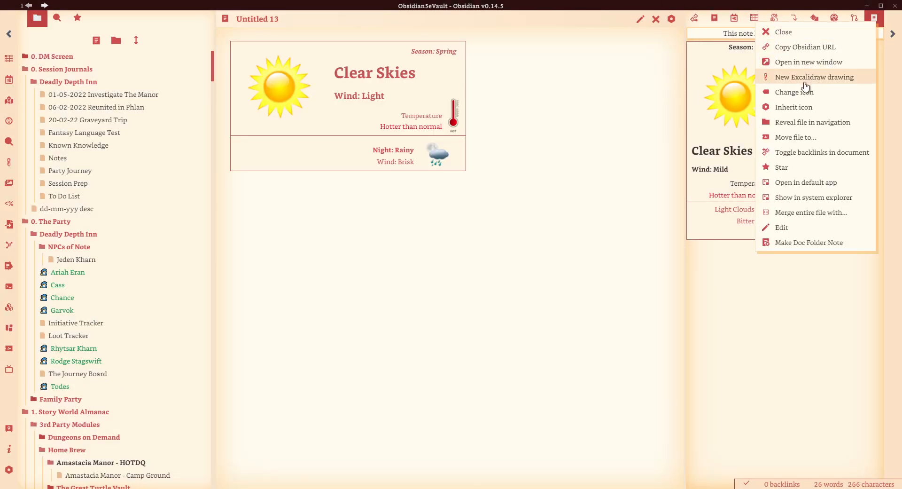
{"action": "left_click", "coordinate": [794, 227]}
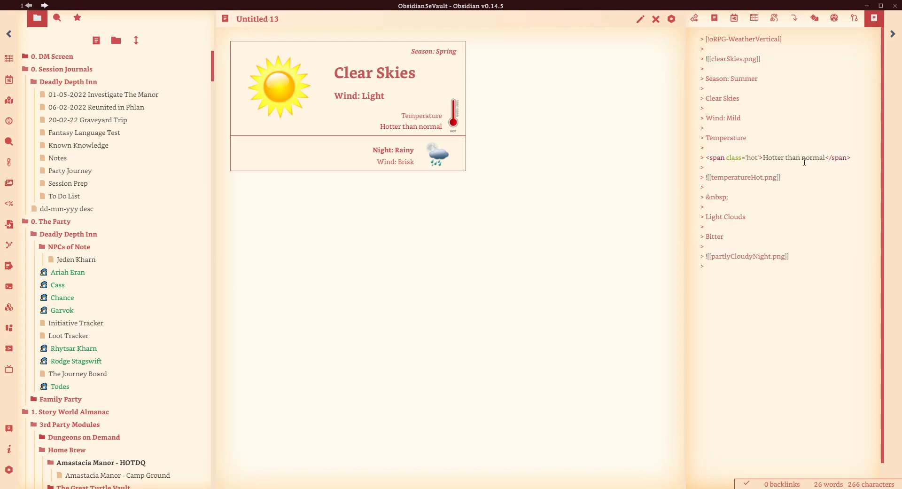
{"action": "right_click", "coordinate": [873, 19]}
{"action": "left_click", "coordinate": [786, 226]}
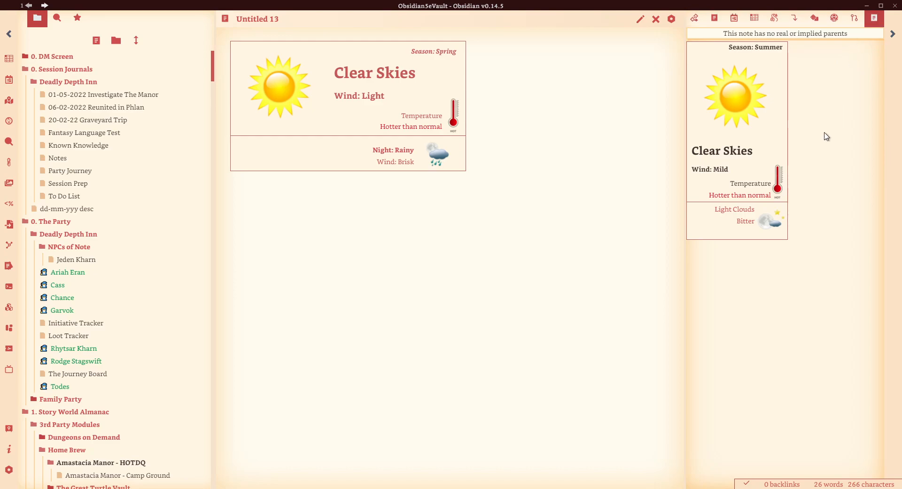
{"action": "left_click", "coordinate": [836, 19]}
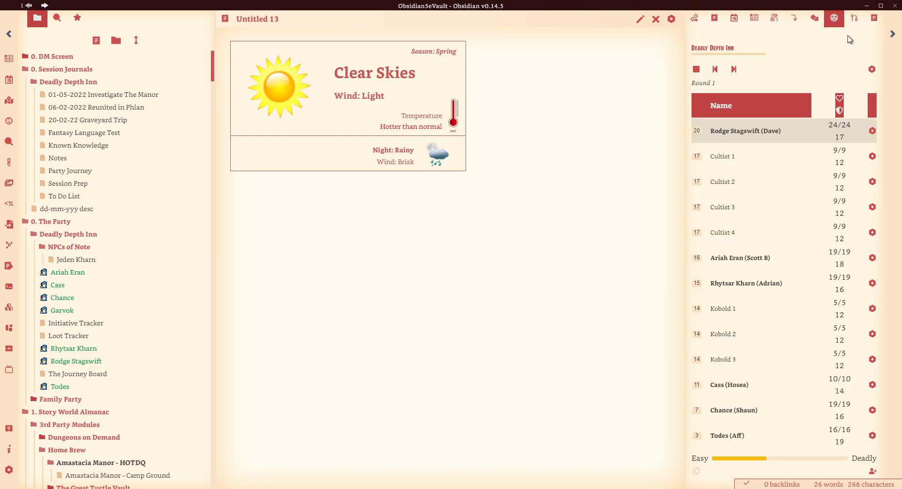
{"action": "left_click", "coordinate": [873, 17]}
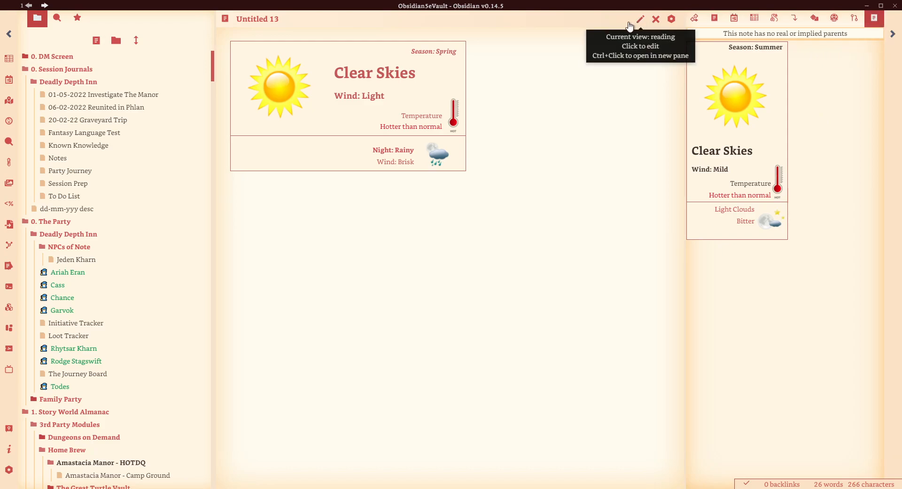
Dock the spring weather note above the file explorer, and resize its pane and sidebar to fit the whole card.
{"action": "left_click_drag", "start_coordinate": [222, 19], "coordinate": [34, 43]}
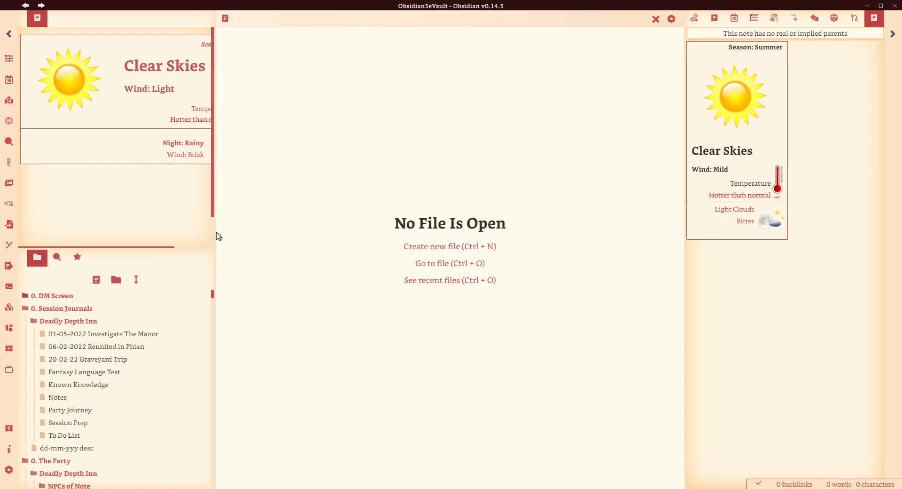
{"action": "left_click_drag", "start_coordinate": [215, 235], "coordinate": [261, 233]}
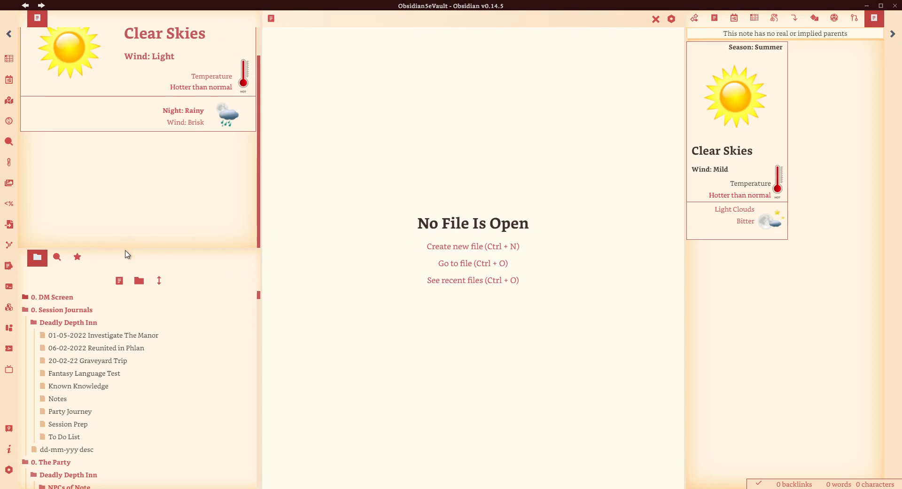
{"action": "left_click_drag", "start_coordinate": [124, 249], "coordinate": [134, 132]}
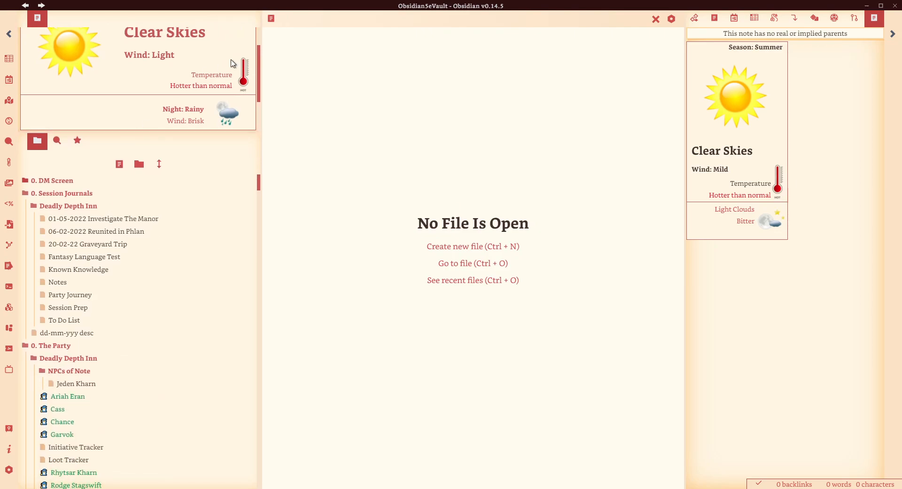
{"action": "scroll", "coordinate": [236, 70], "scroll_direction": "up", "scroll_amount": 1}
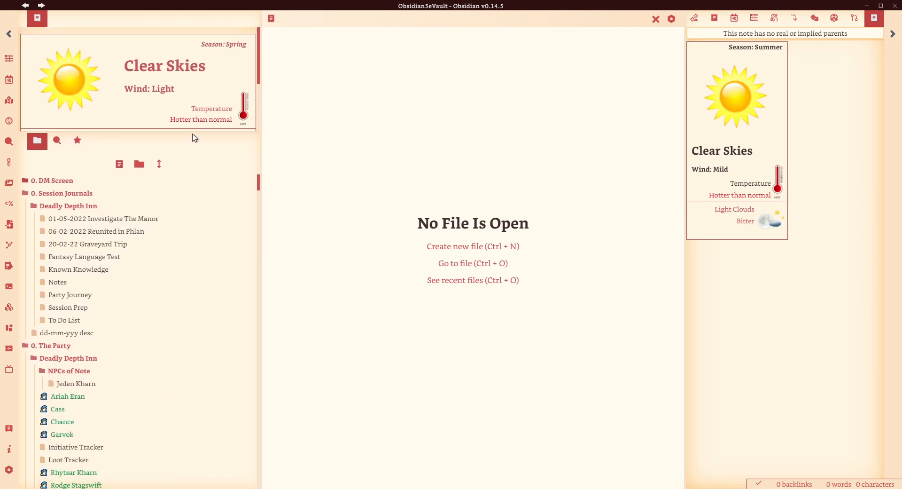
{"action": "left_click_drag", "start_coordinate": [188, 132], "coordinate": [177, 169]}
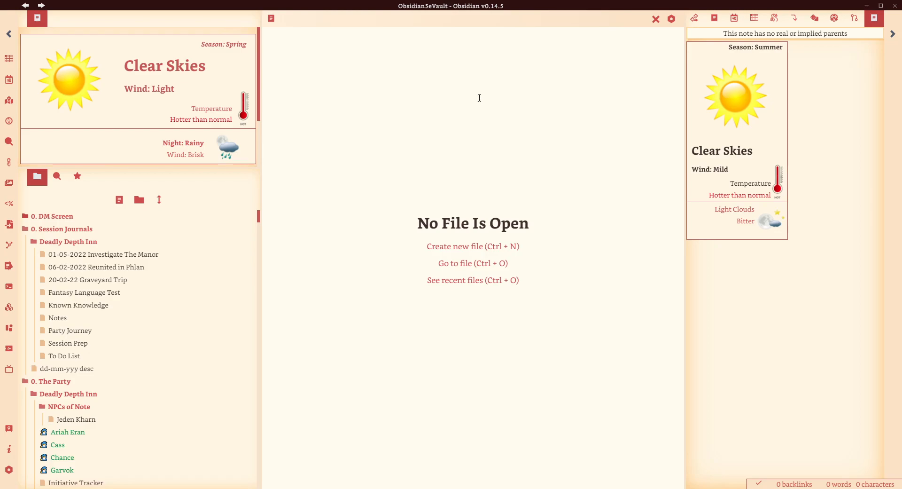
Create a blank note, generate a Horizontal Layout weather note for Fall from the Weather Template, and show it in reading view.
{"action": "key", "text": "ctrl+n"}
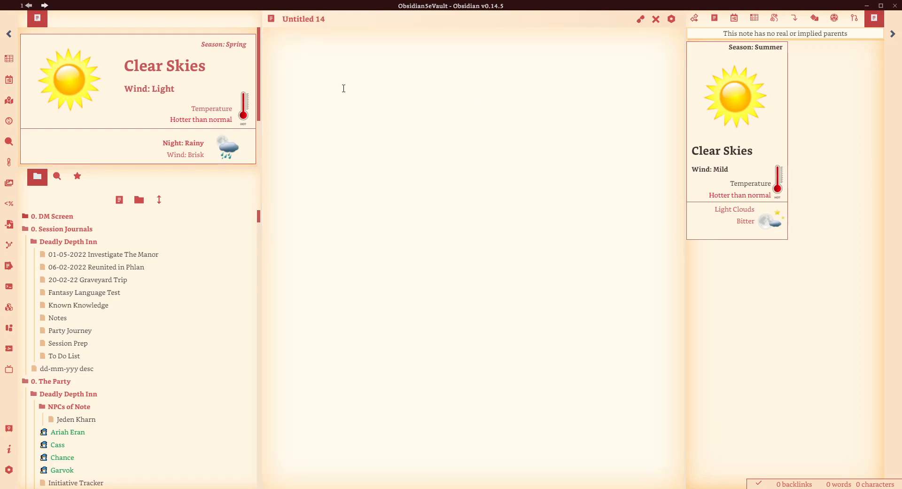
{"action": "key", "text": "alt+e"}
{"action": "type", "text": "weat"}
{"action": "key", "text": "Return"}
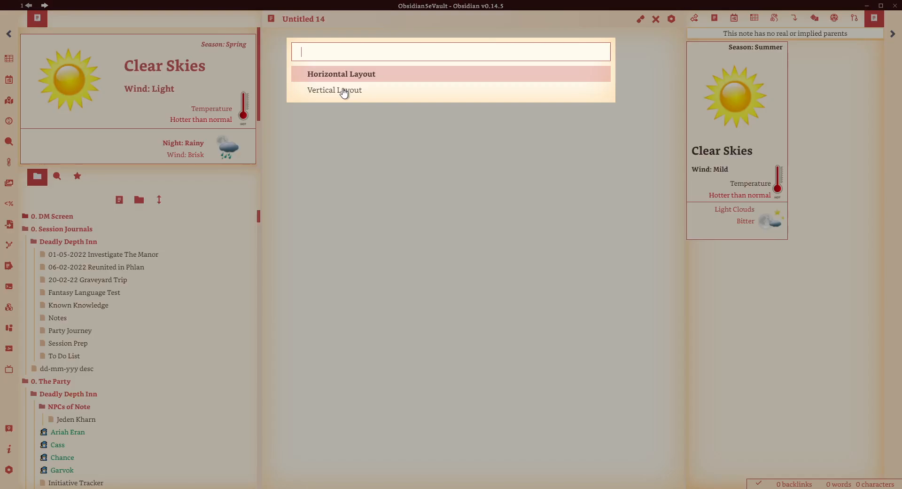
{"action": "key", "text": "Down"}
{"action": "key", "text": "Up"}
{"action": "key", "text": "Return"}
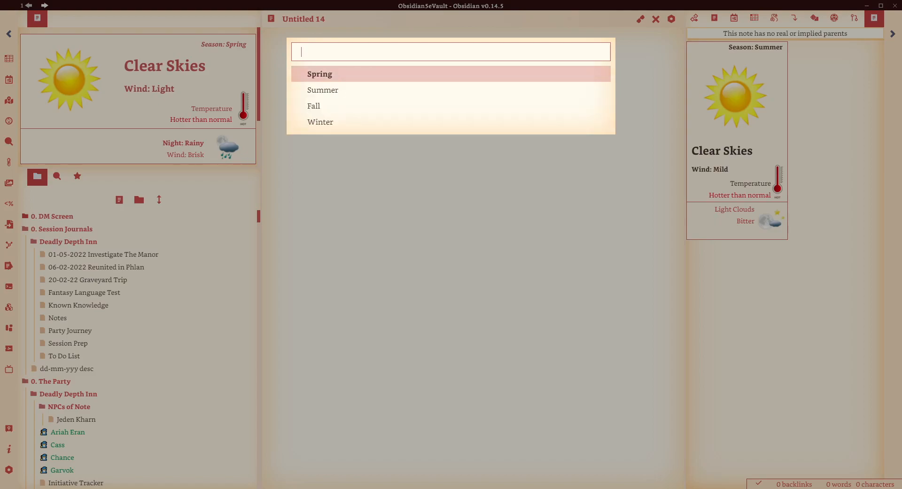
{"action": "key", "text": "Down"}
{"action": "key", "text": "Down"}
{"action": "key", "text": "Down"}
{"action": "key", "text": "Up"}
{"action": "key", "text": "Return"}
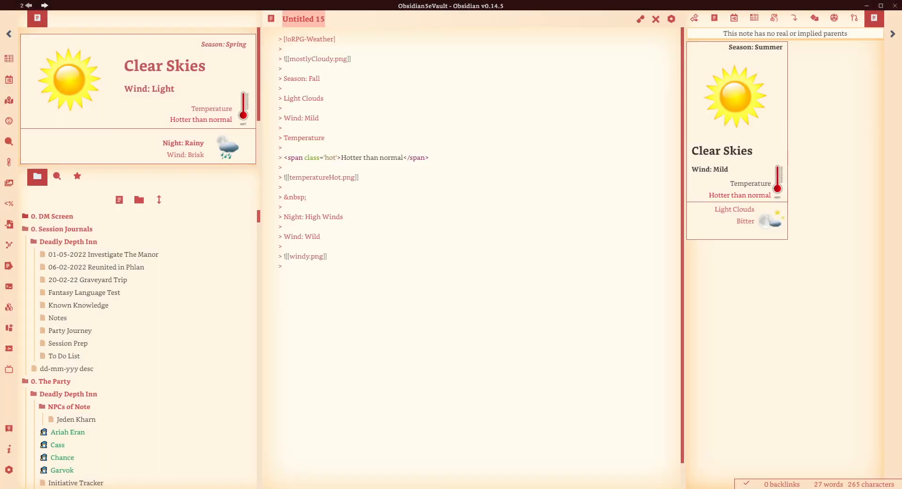
{"action": "left_click", "coordinate": [640, 19]}
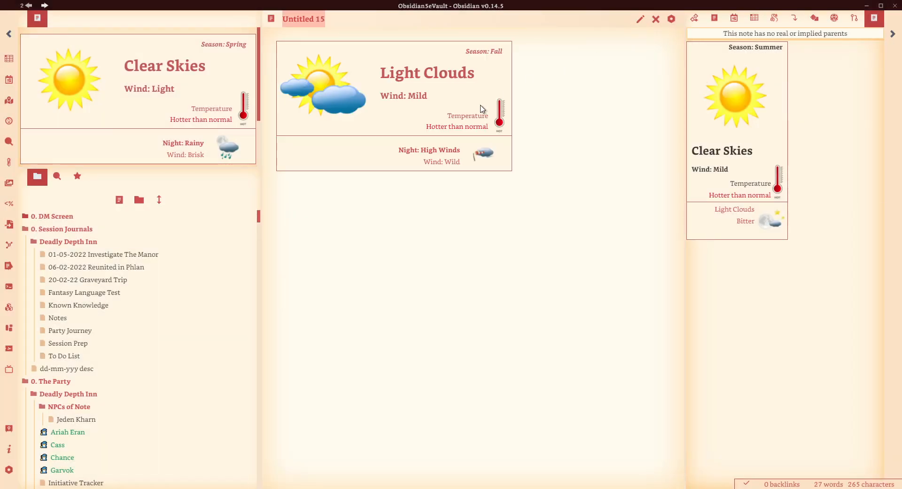
Add the heading "Session Prep Notes" and the line "This is my session lets roll dice." below the fall weather card, and show the note in reading view.
{"action": "left_click", "coordinate": [641, 19]}
{"action": "left_click", "coordinate": [352, 274]}
{"action": "key", "text": "Return"}
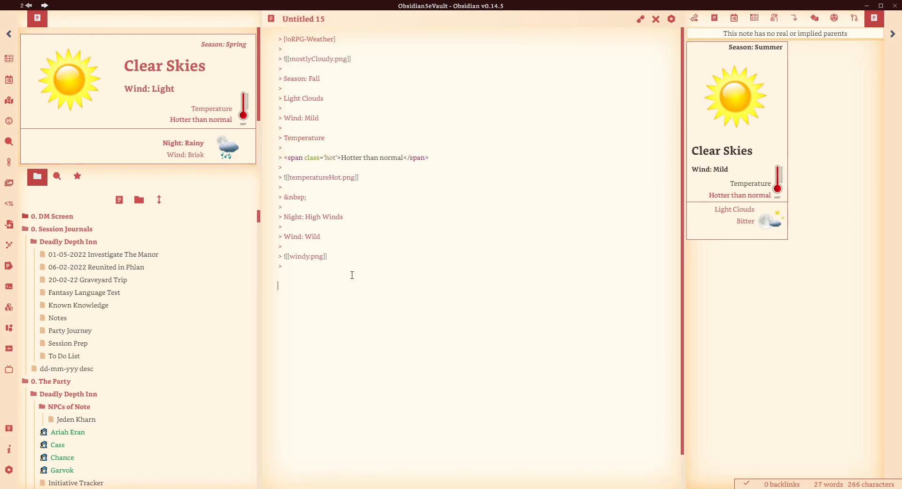
{"action": "type", "text": "# "}
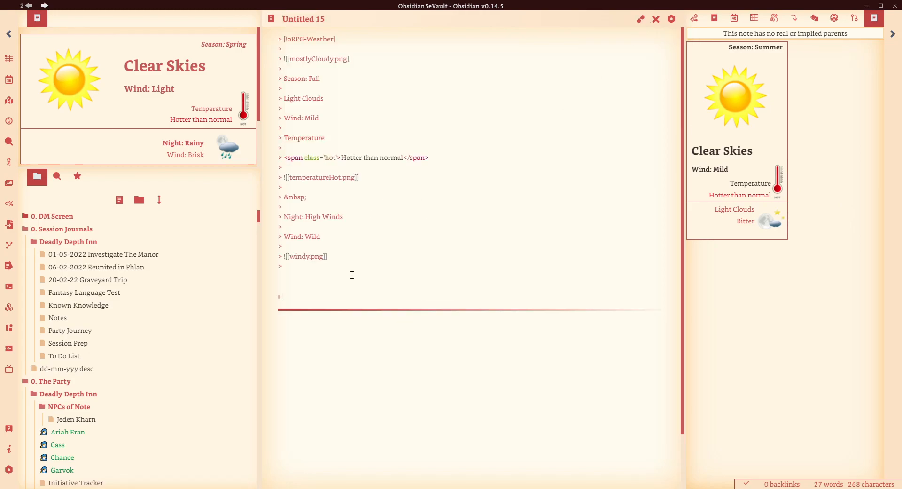
{"action": "type", "text": "Session Prep Notes"}
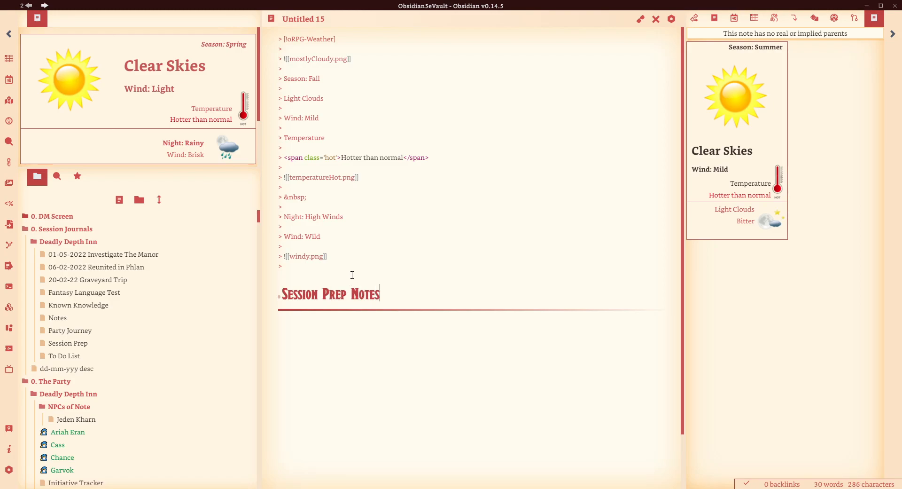
{"action": "key", "text": "Return"}
{"action": "type", "text": "This is my session letsa ro"}
{"action": "key", "text": "BackSpace"}
{"action": "key", "text": "BackSpace"}
{"action": "type", "text": "dice."}
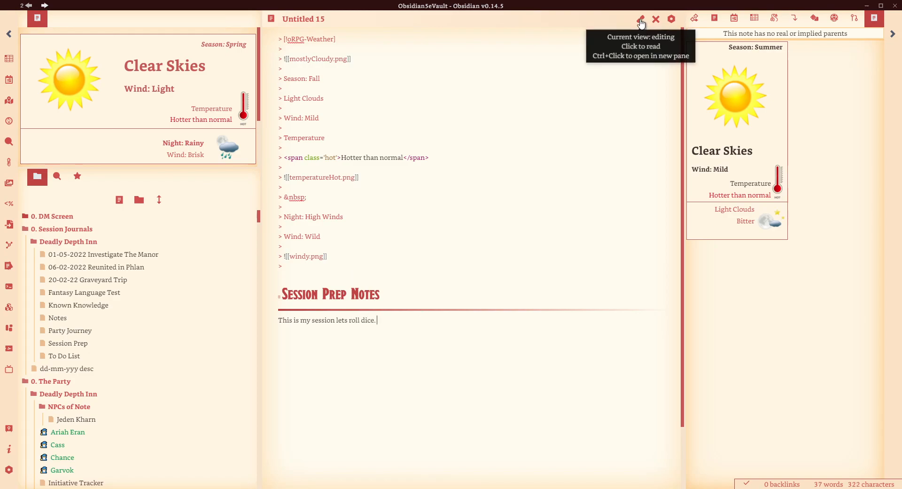
{"action": "left_click", "coordinate": [640, 18]}
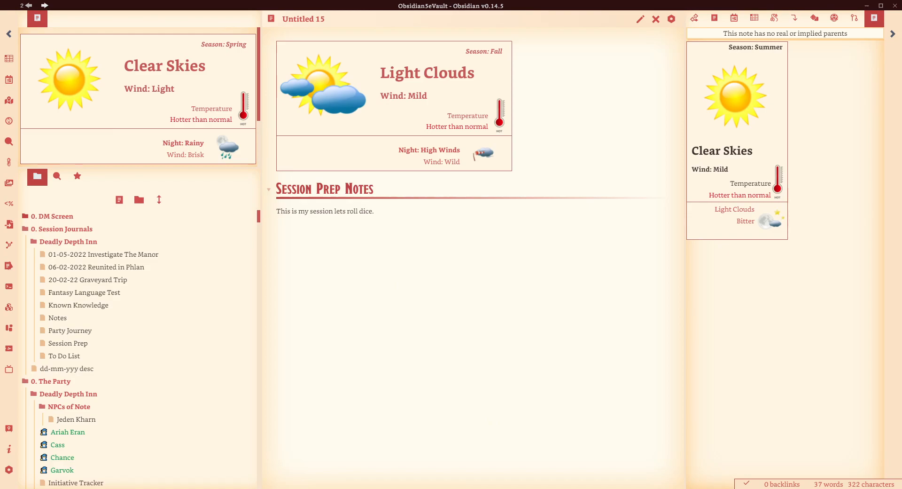
Switch to Discord and examine the weather template posts and community messages in the Obsidian Members Group's tabletop-games channel.
{"action": "key", "text": "alt+Tab"}
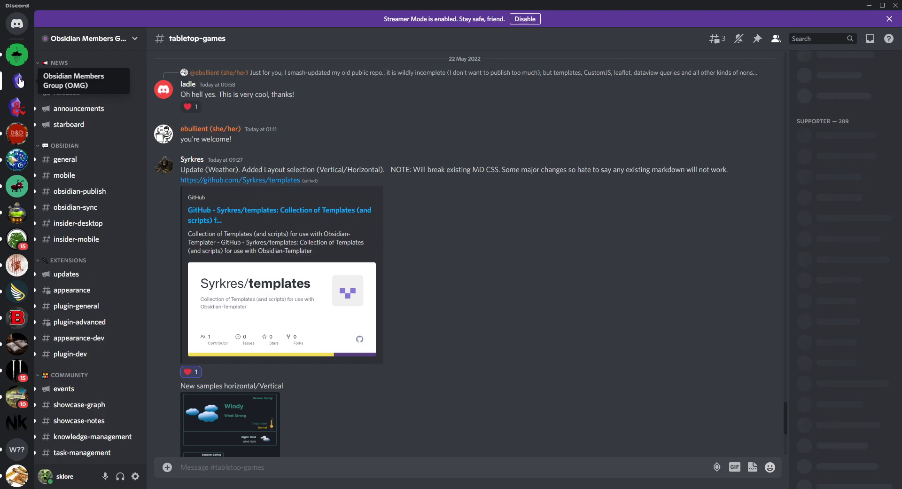
{"action": "scroll", "coordinate": [121, 136], "scroll_direction": "down", "scroll_amount": 6}
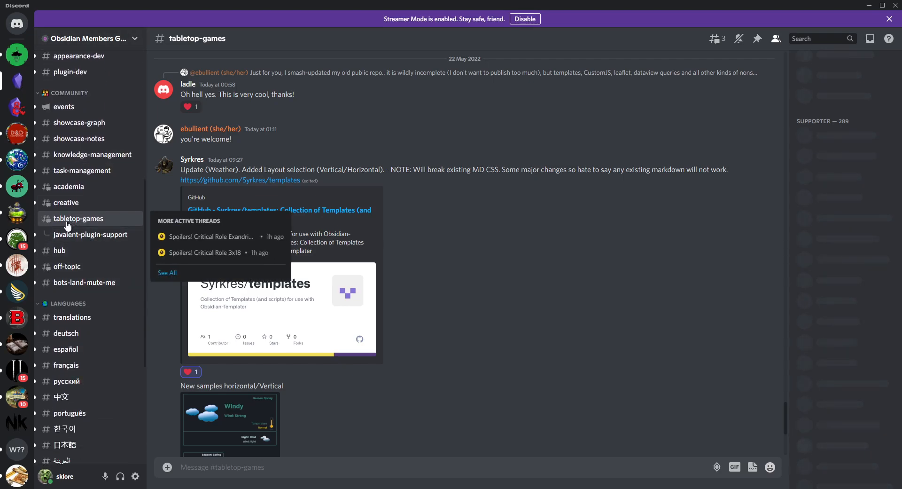
{"action": "scroll", "coordinate": [558, 243], "scroll_direction": "down", "scroll_amount": 4}
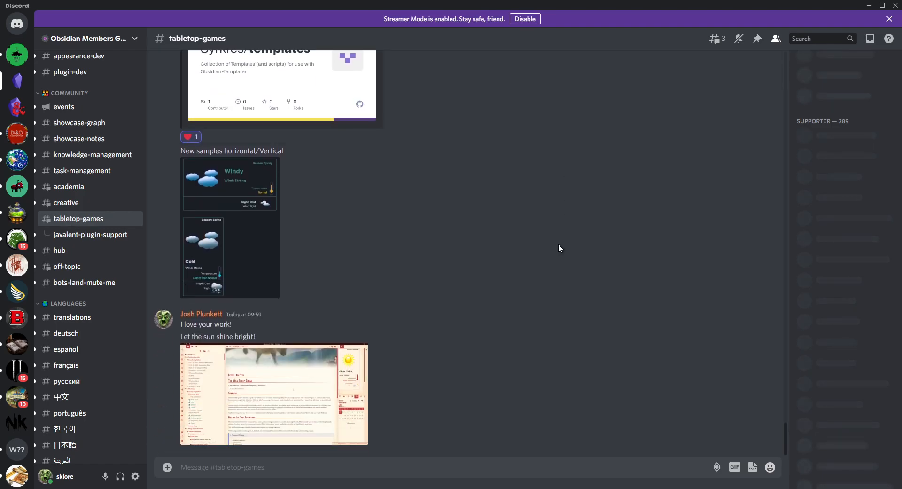
{"action": "scroll", "coordinate": [561, 250], "scroll_direction": "up", "scroll_amount": 2}
{"action": "scroll", "coordinate": [560, 255], "scroll_direction": "up", "scroll_amount": 15}
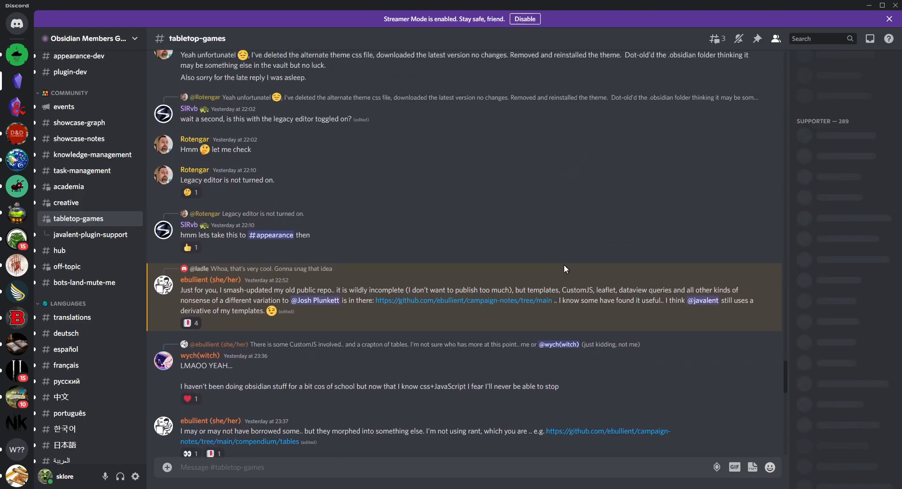
{"action": "scroll", "coordinate": [560, 270], "scroll_direction": "up", "scroll_amount": 6}
{"action": "scroll", "coordinate": [557, 268], "scroll_direction": "down", "scroll_amount": 15}
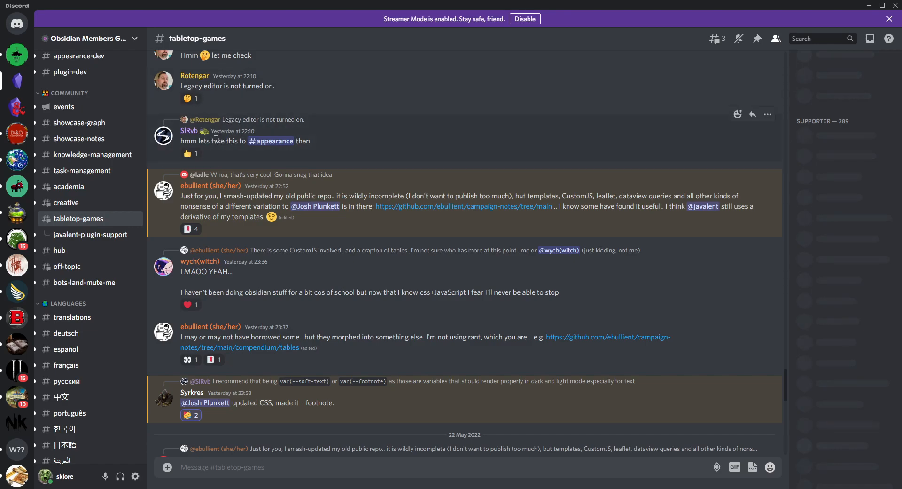
{"action": "scroll", "coordinate": [478, 168], "scroll_direction": "down", "scroll_amount": 3}
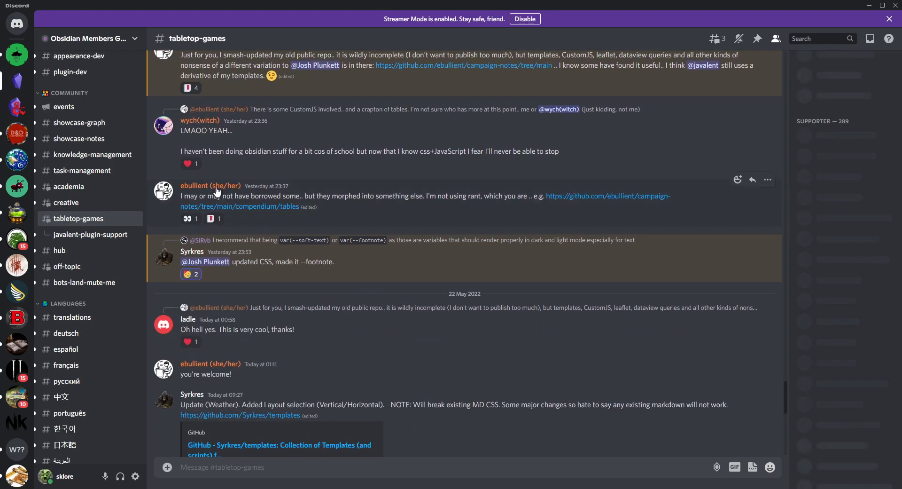
{"action": "scroll", "coordinate": [602, 209], "scroll_direction": "up", "scroll_amount": 7}
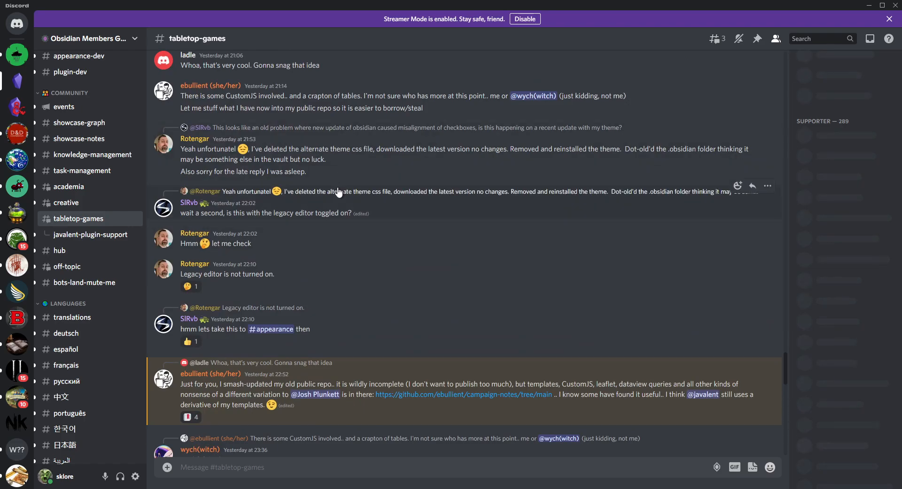
{"action": "scroll", "coordinate": [364, 178], "scroll_direction": "up", "scroll_amount": 4}
{"action": "scroll", "coordinate": [371, 185], "scroll_direction": "down", "scroll_amount": 9}
{"action": "scroll", "coordinate": [373, 219], "scroll_direction": "down", "scroll_amount": 4}
Show the tabletop-games channel's active threads and its full thread list, and close the list again.
{"action": "mouse_move", "coordinate": [55, 220]}
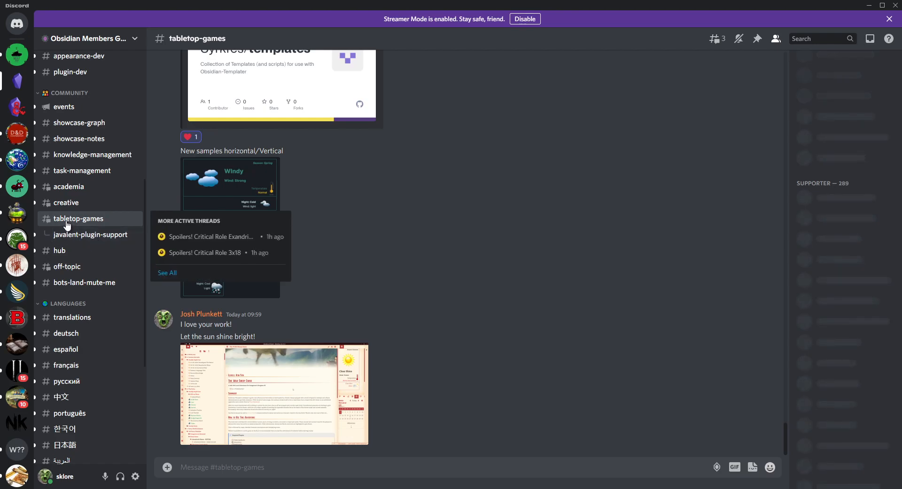
{"action": "mouse_move", "coordinate": [83, 226]}
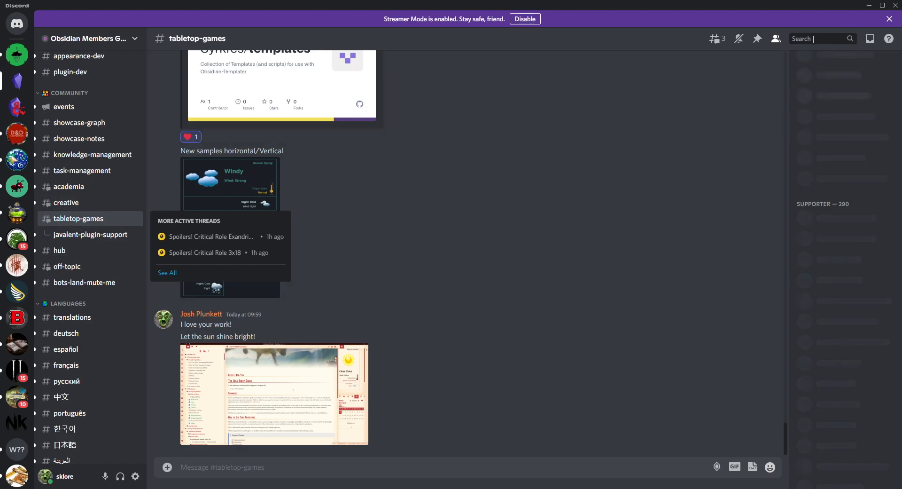
{"action": "left_click", "coordinate": [718, 39]}
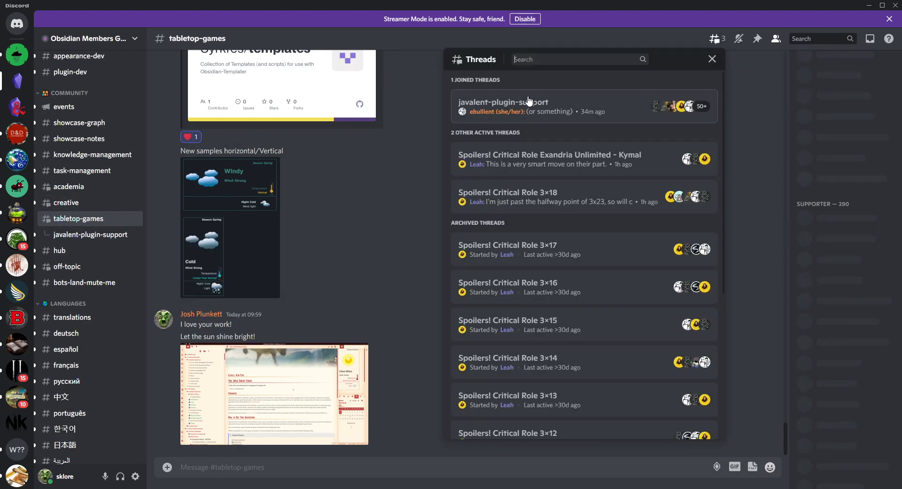
{"action": "left_click", "coordinate": [368, 268]}
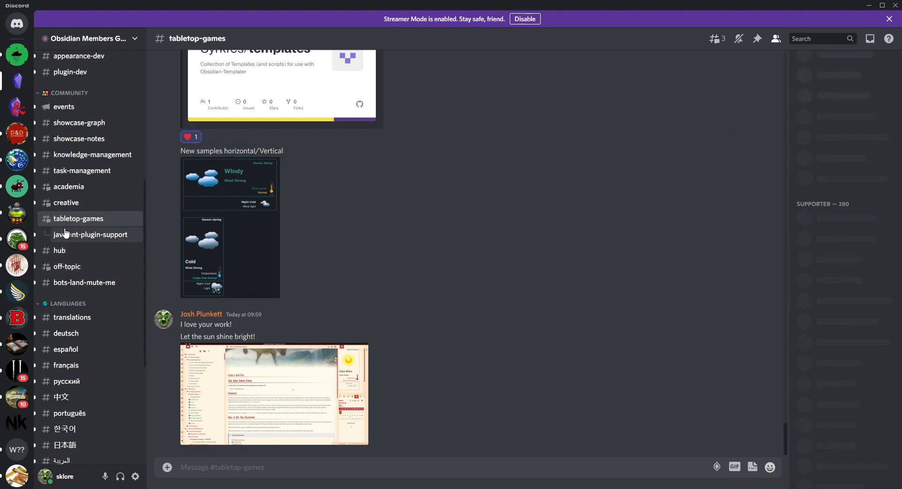
Look through the javalent-plugin-support thread under tabletop-games, and return to the session note in Obsidian.
{"action": "left_click", "coordinate": [89, 234]}
{"action": "scroll", "coordinate": [420, 275], "scroll_direction": "down", "scroll_amount": 20}
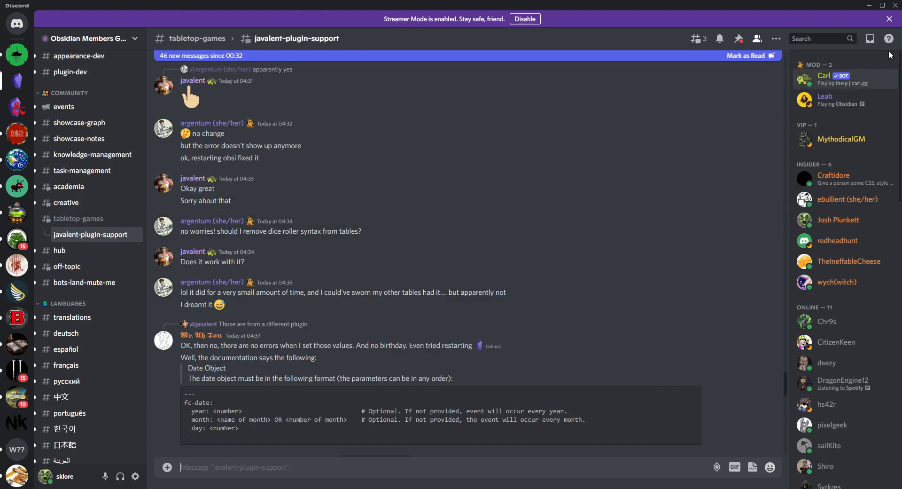
{"action": "scroll", "coordinate": [282, 220], "scroll_direction": "up", "scroll_amount": 1}
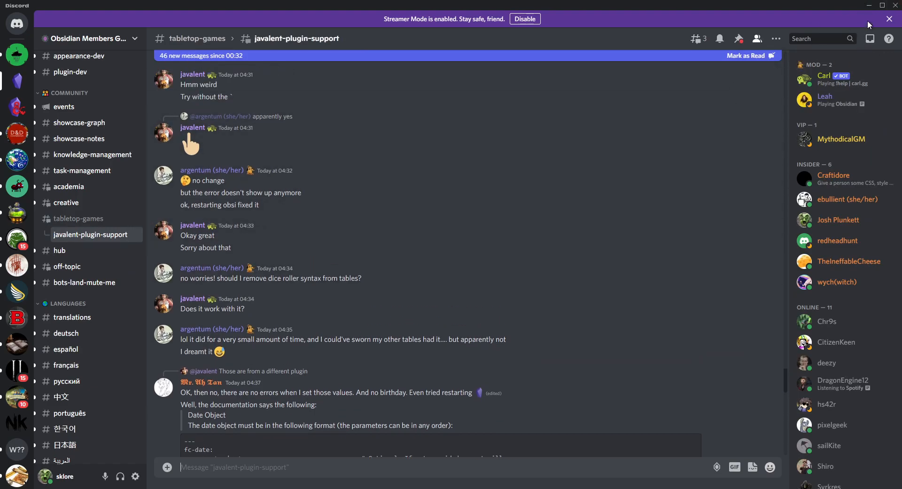
{"action": "left_click", "coordinate": [869, 6]}
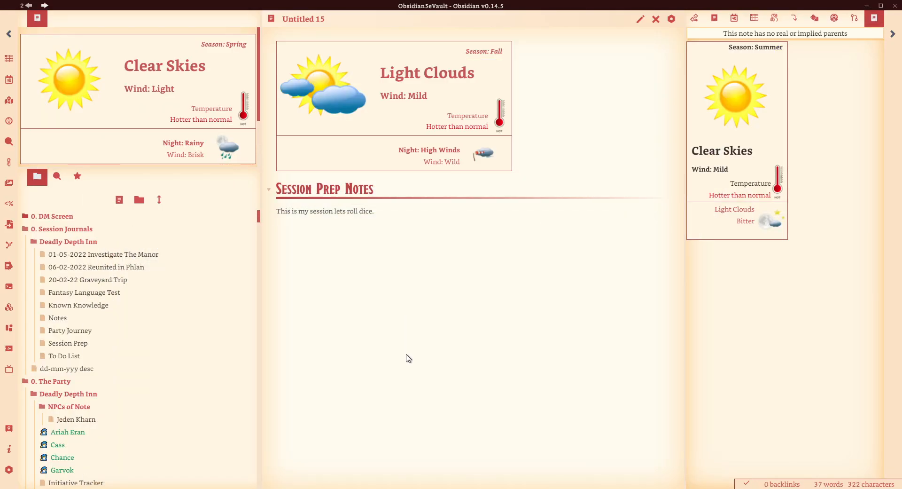